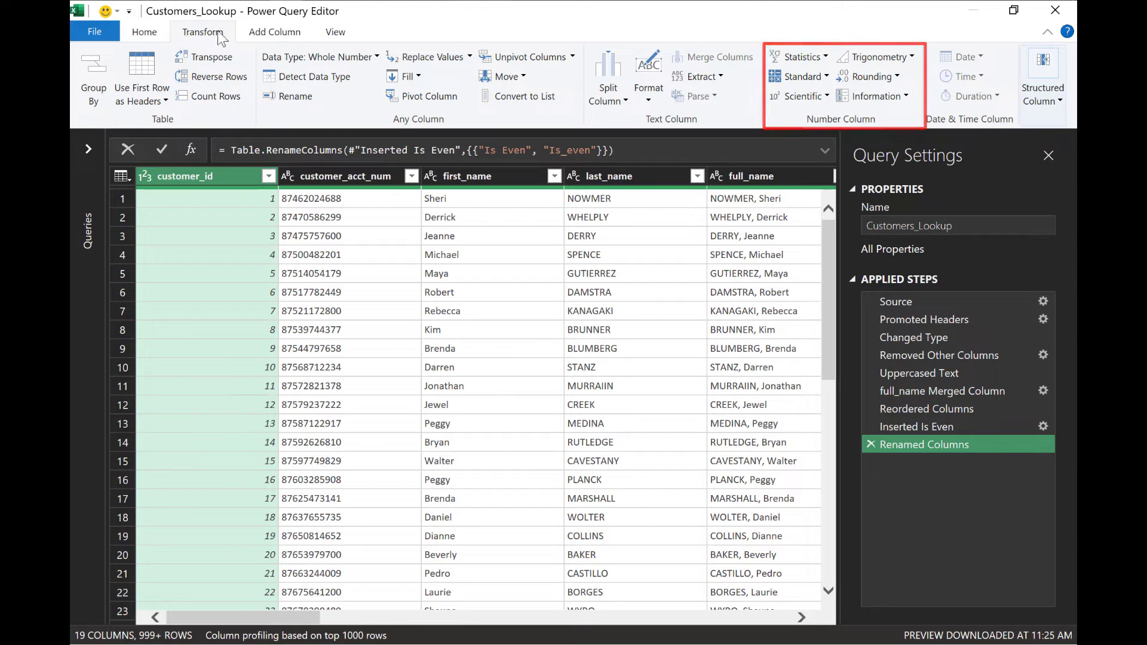
Examine the Statistics, Standard, Scientific, Trigonometry, Rounding and Information operations available for transforming number columns
left_click(253, 32)
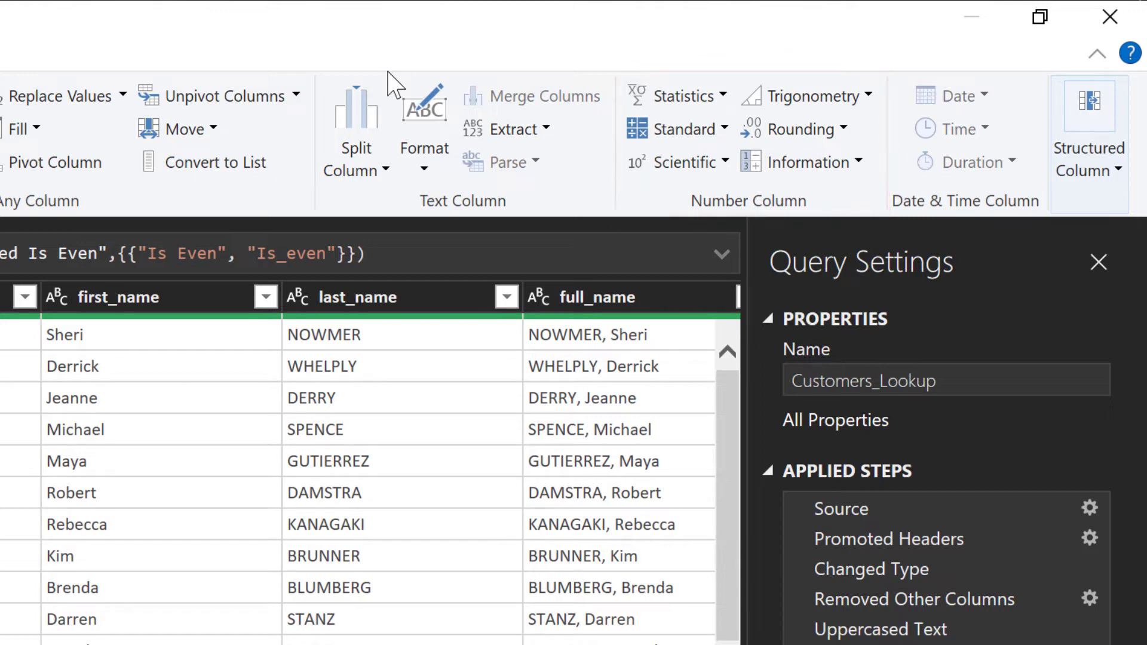
left_click(670, 97)
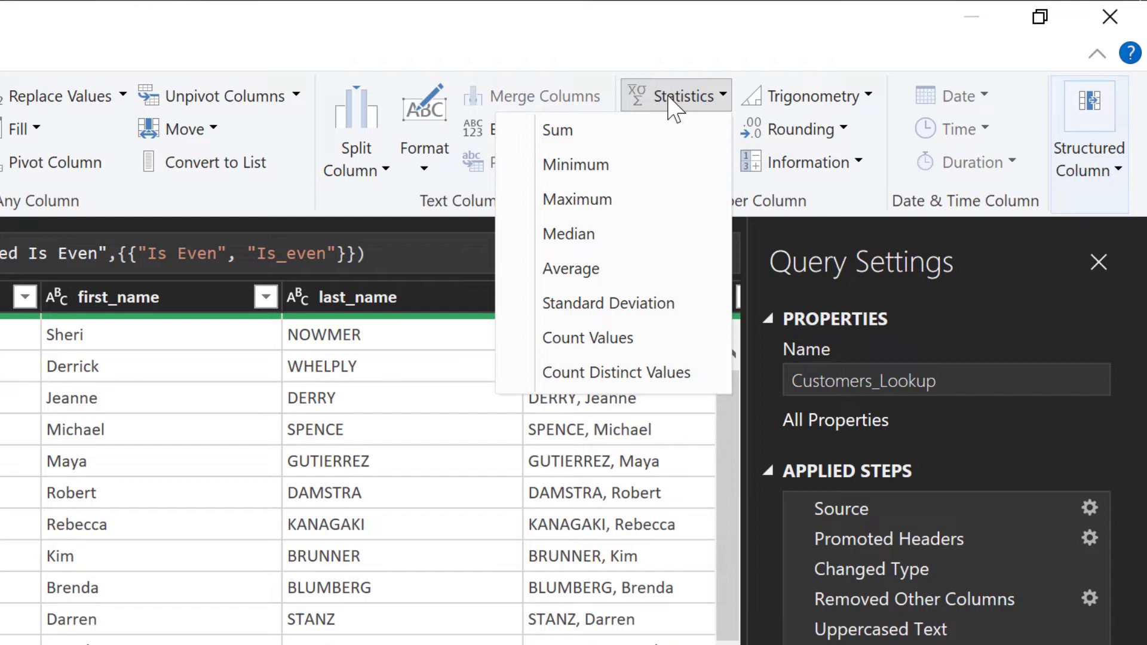
left_click(669, 100)
left_click(668, 126)
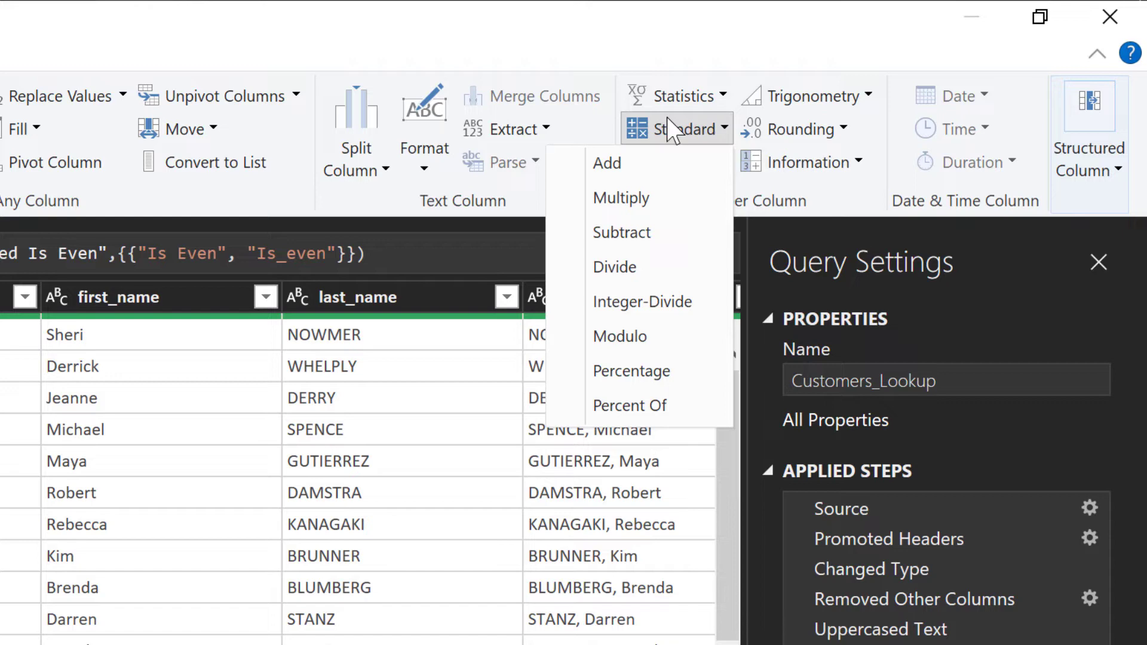
left_click(670, 129)
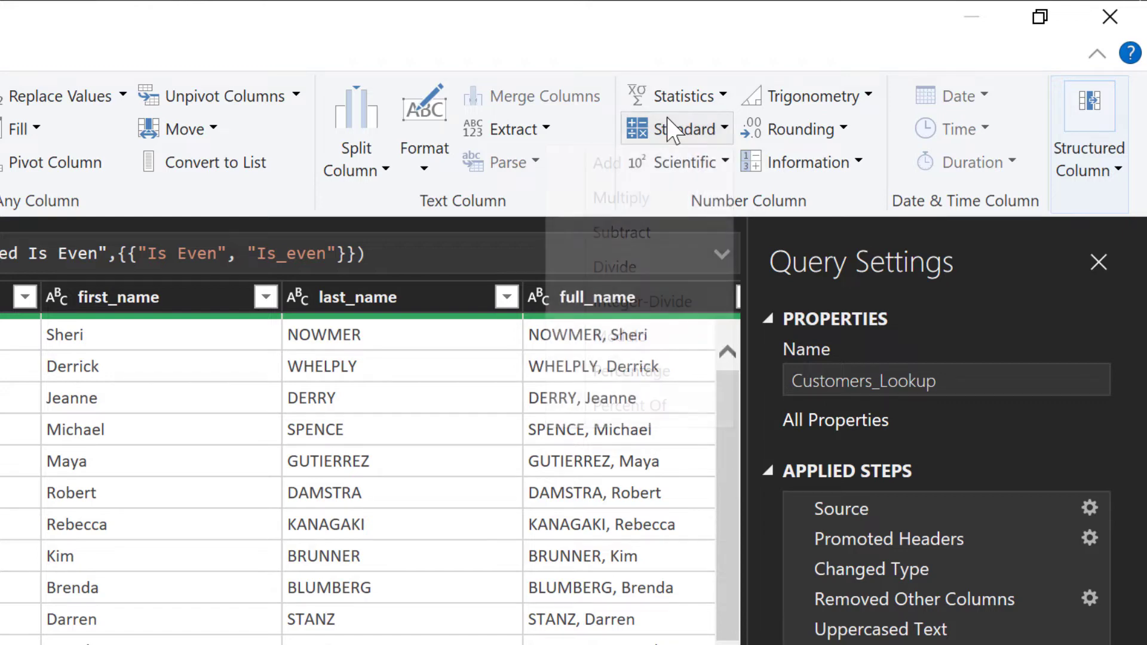
left_click(671, 165)
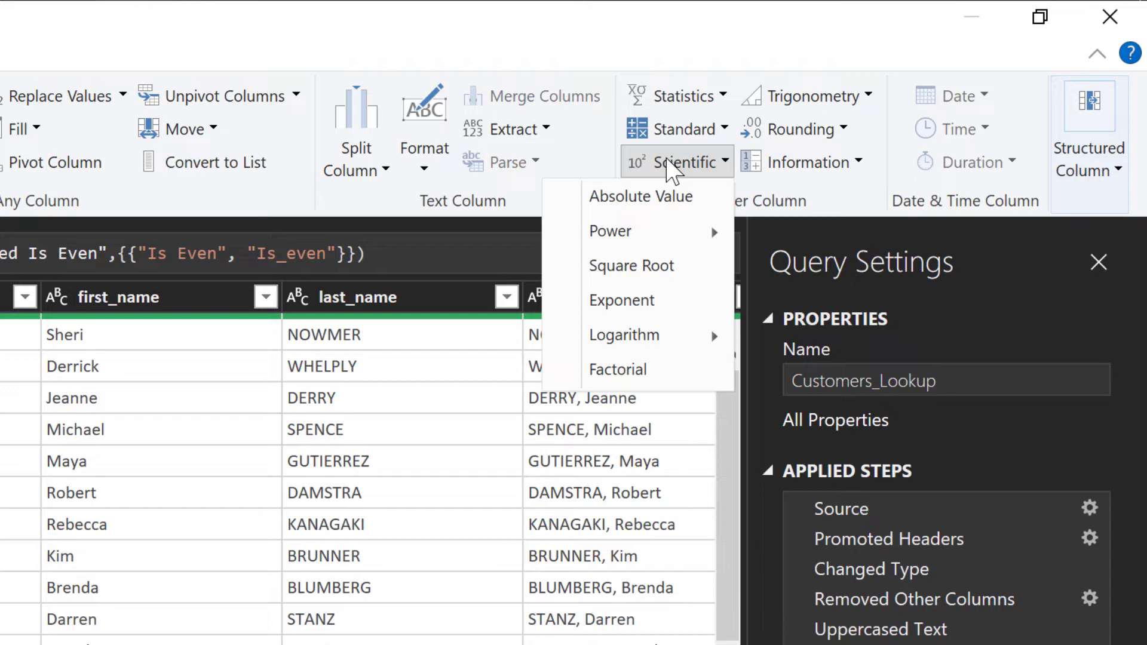
left_click(693, 160)
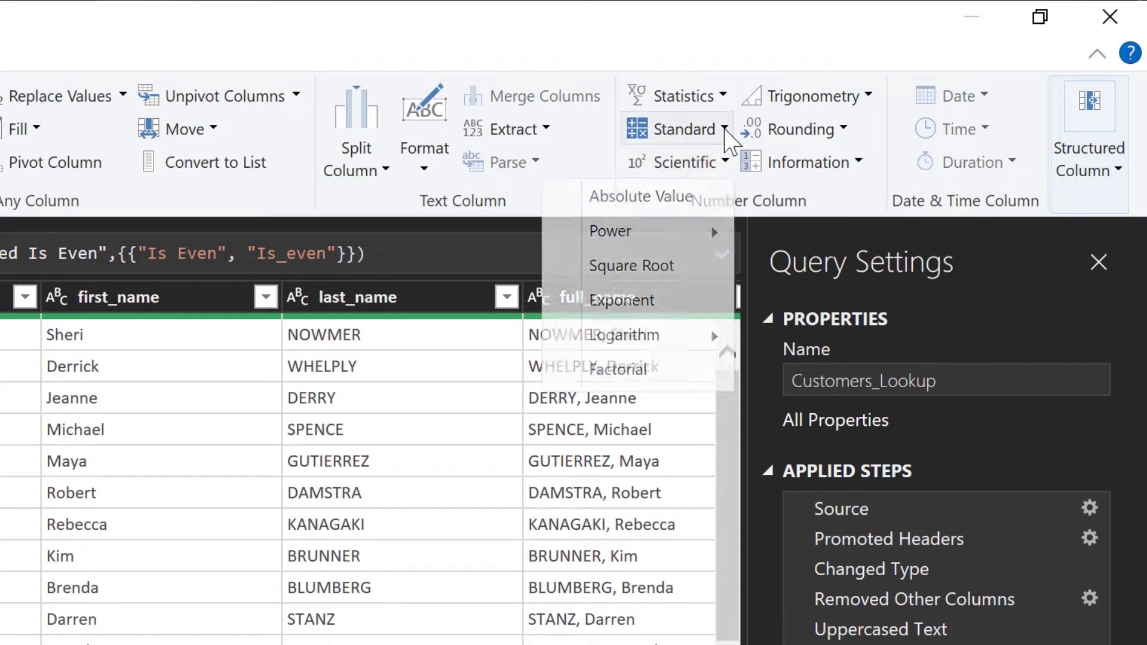
left_click(813, 96)
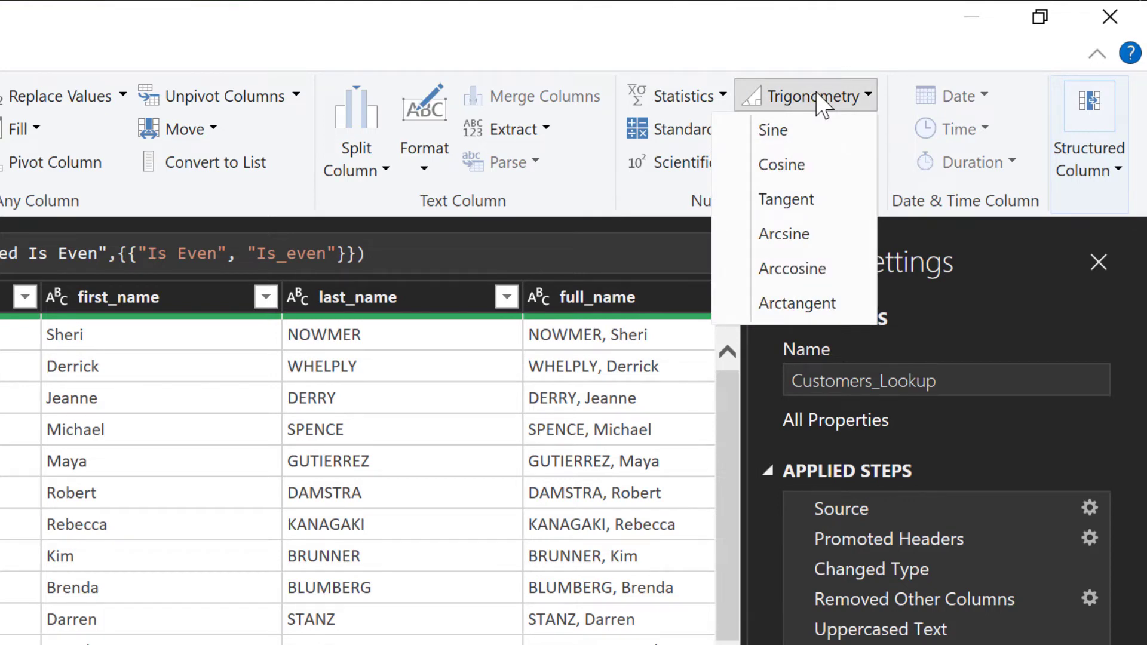
left_click(819, 100)
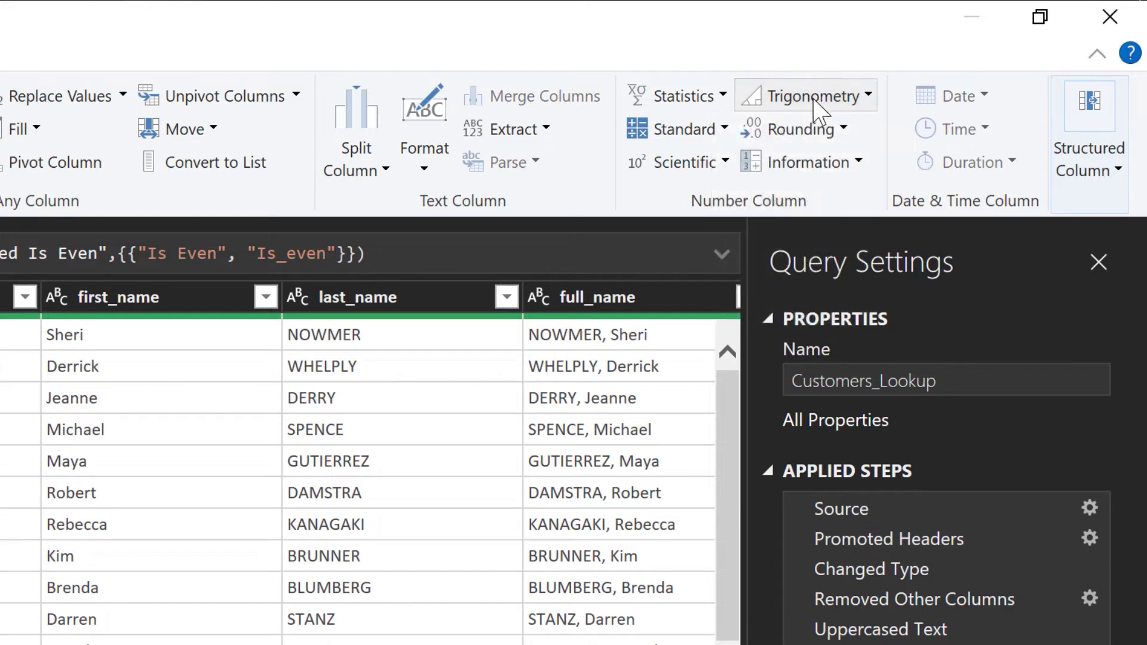
left_click(812, 132)
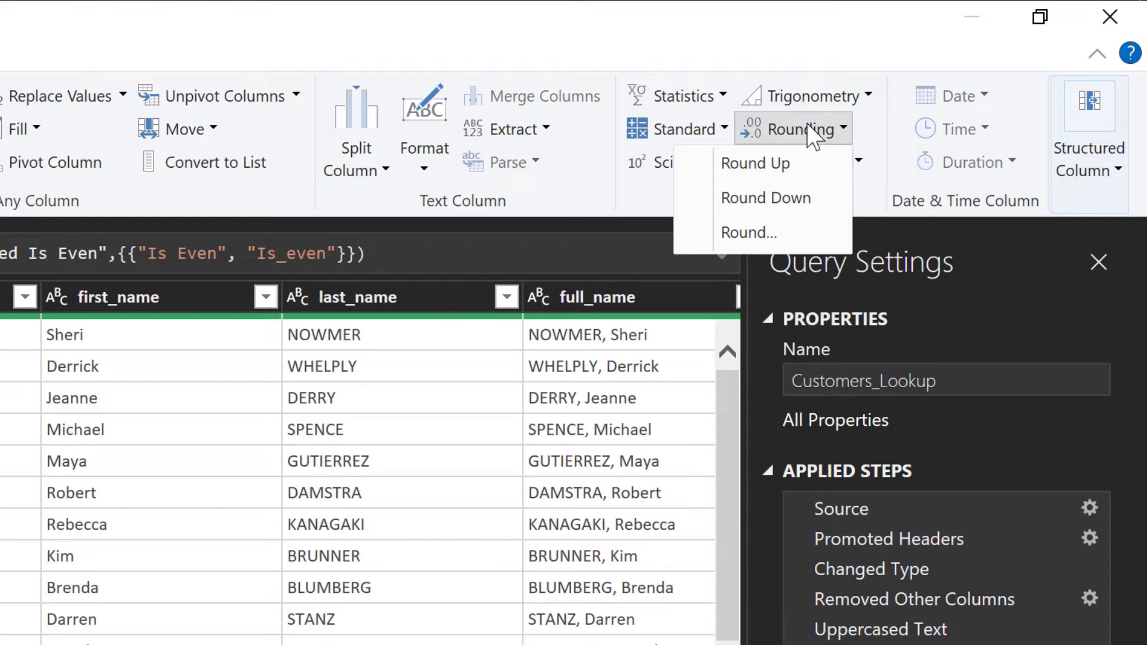
left_click(812, 132)
left_click(808, 164)
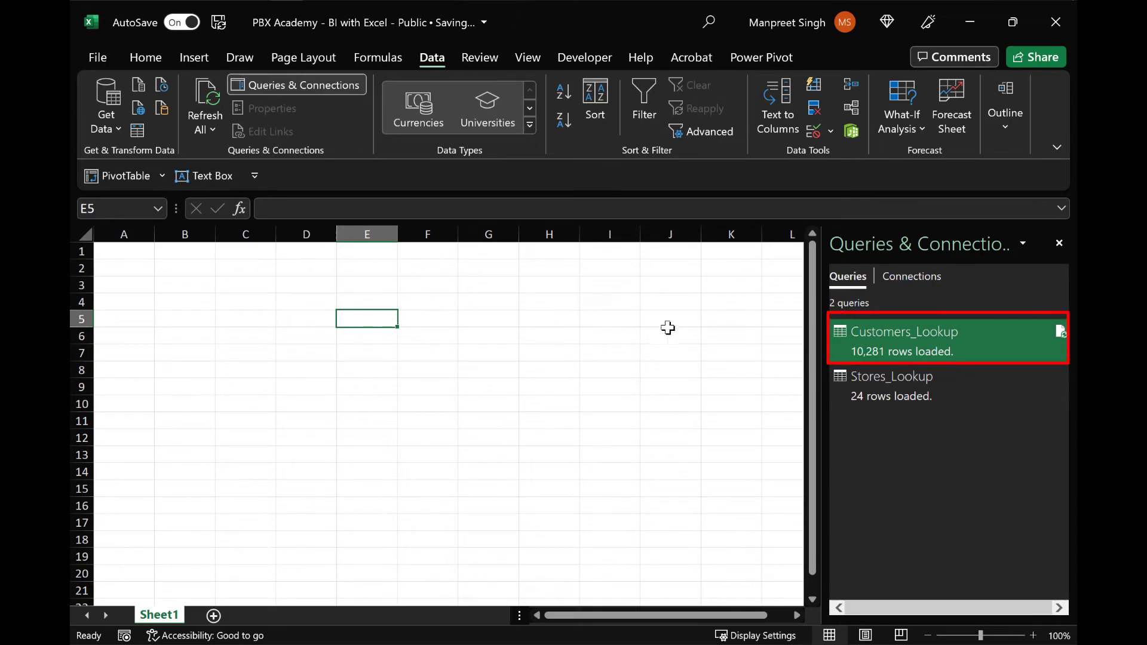
Open the Customers_Lookup query for editing in the Power Query Editor
double_click(968, 337)
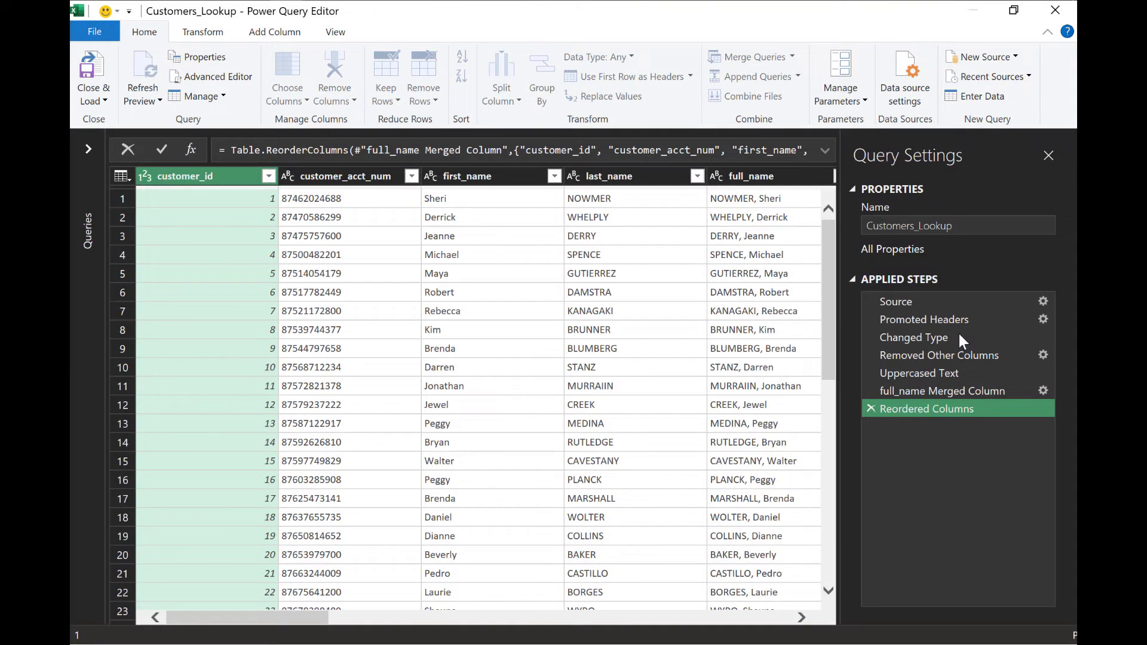
left_click(959, 336)
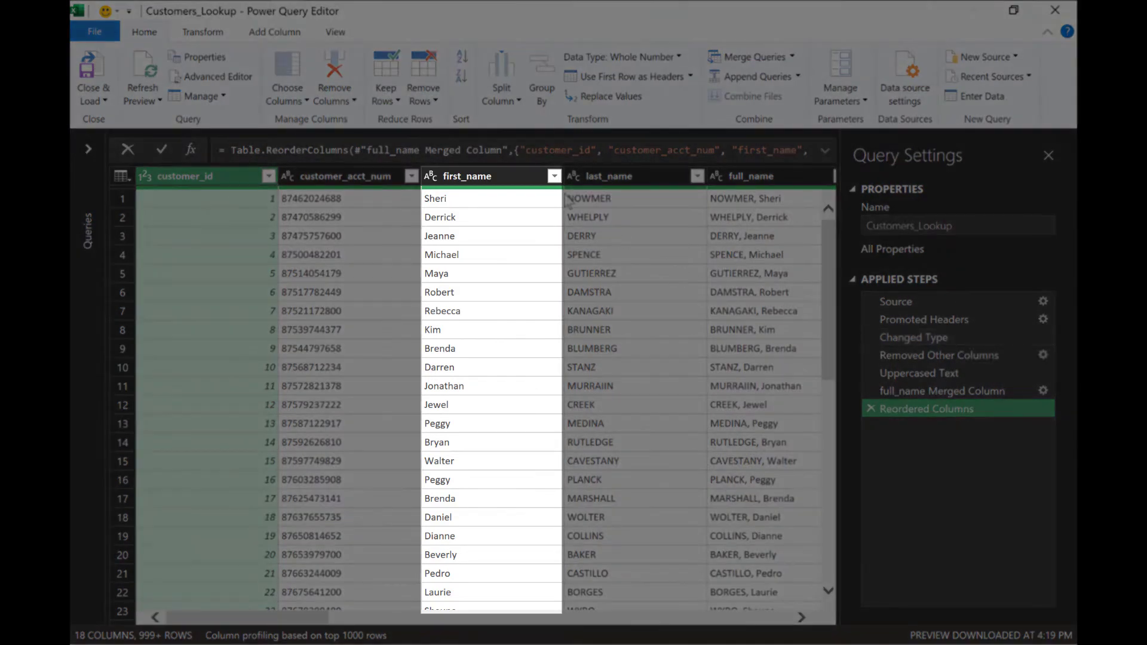
Count the values in the first_name column with the Count Values statistic and remove the resulting applied step
left_click(525, 171)
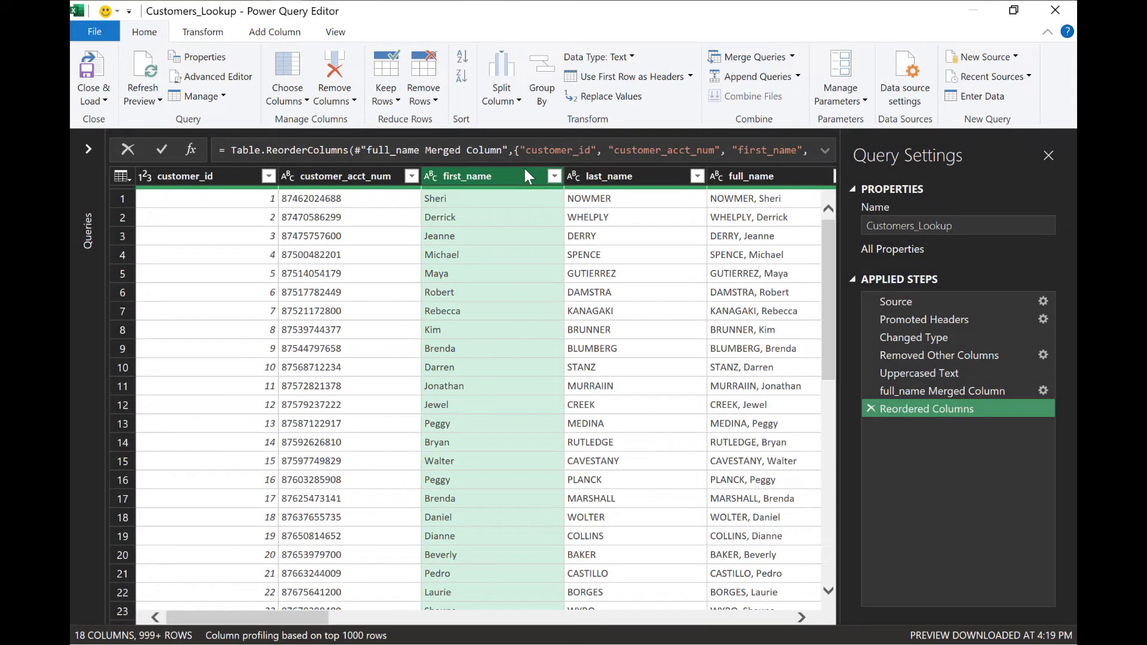
left_click(218, 24)
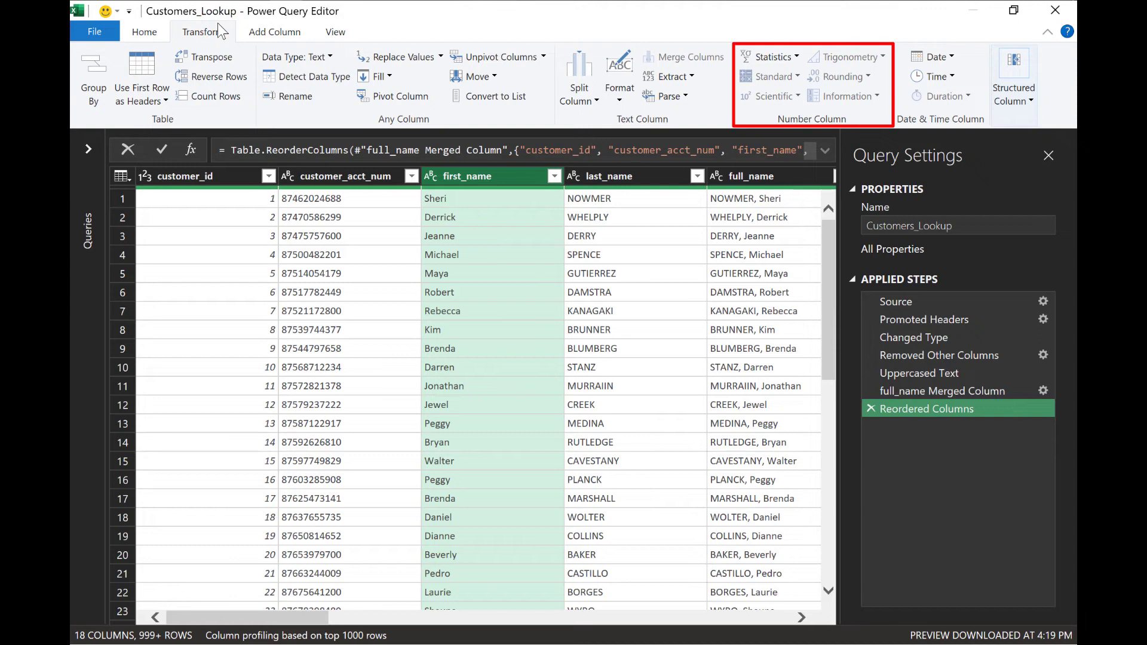
left_click(784, 57)
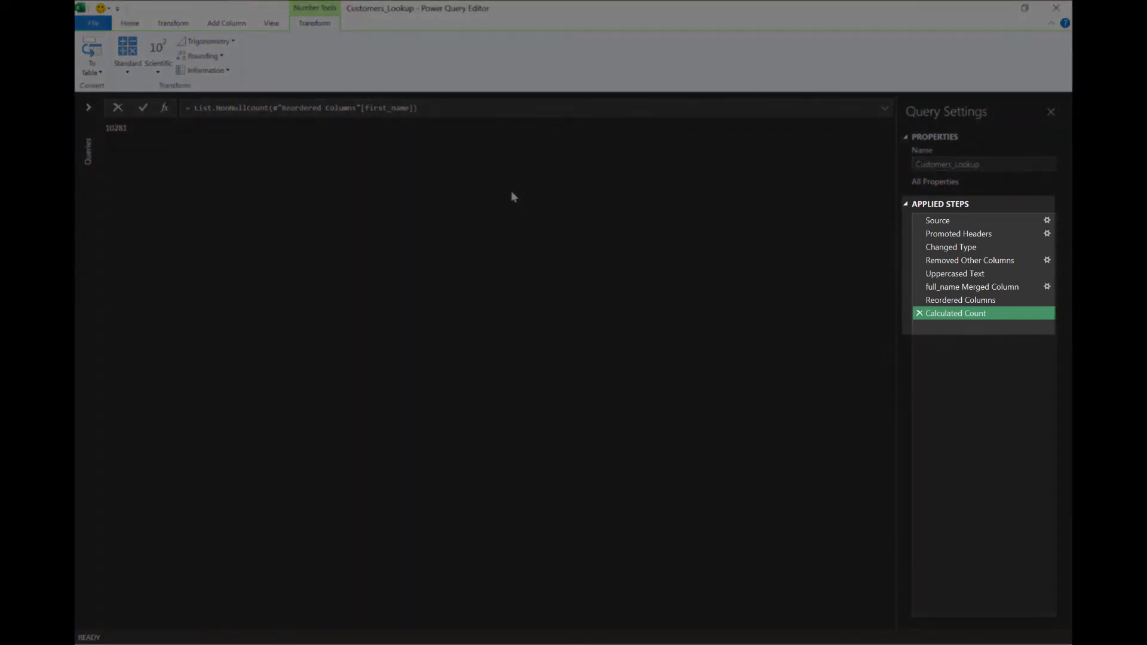
left_click(918, 313)
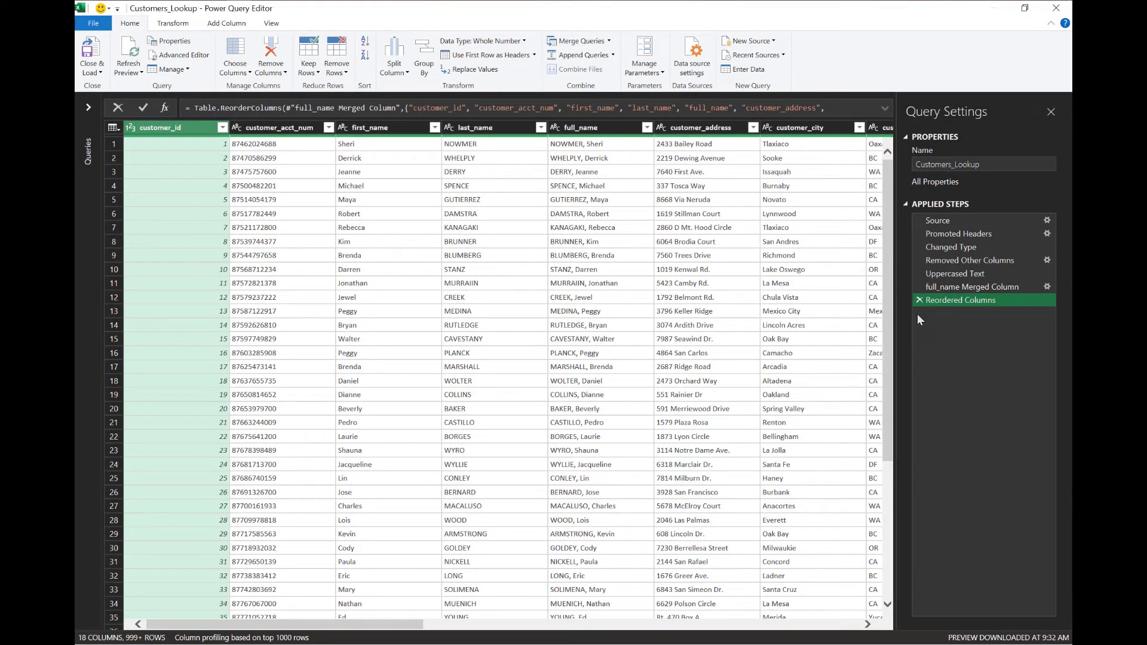
Add a new column that tests whether each total_children value is even, using the Is Even operation
left_click_drag(401, 625, 846, 632)
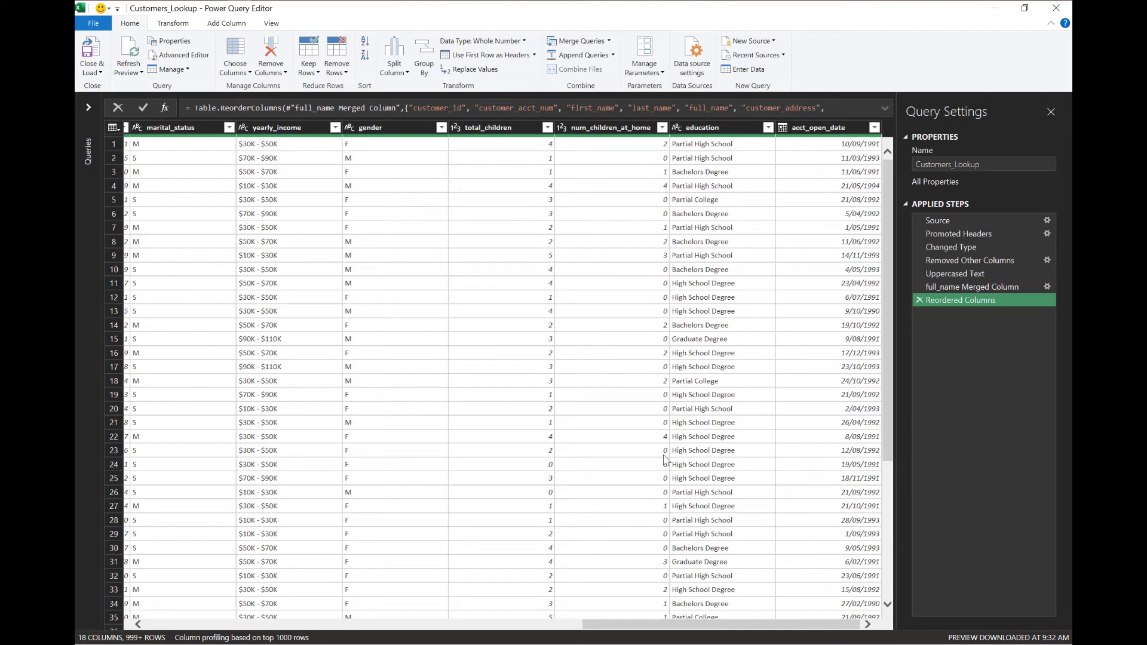
left_click(233, 23)
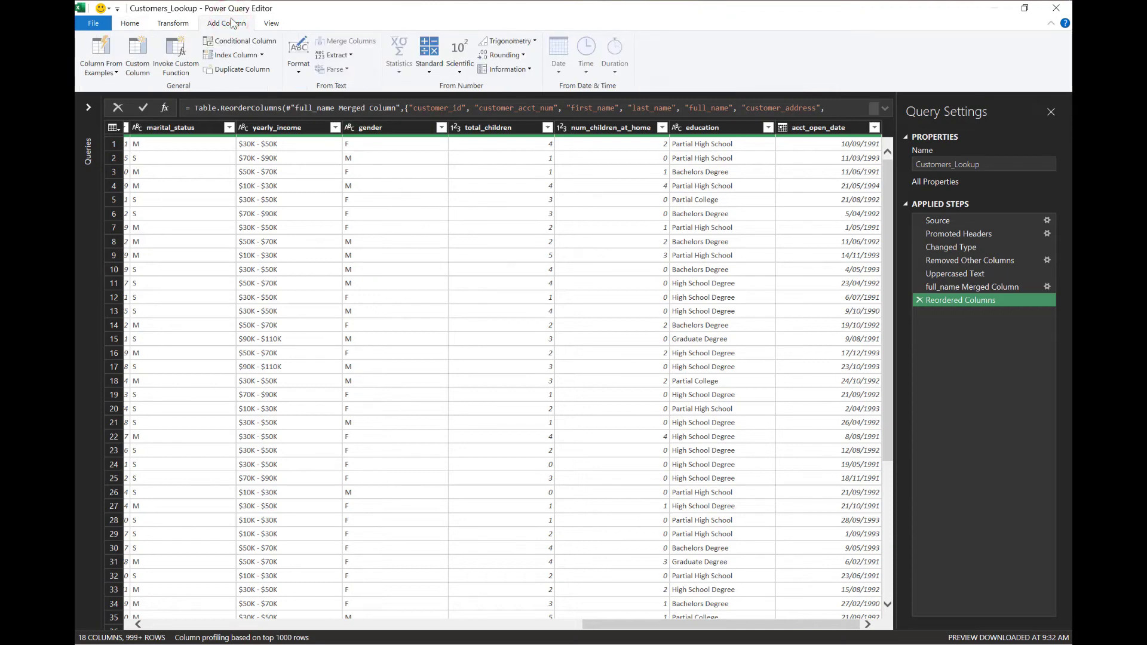
left_click(492, 129)
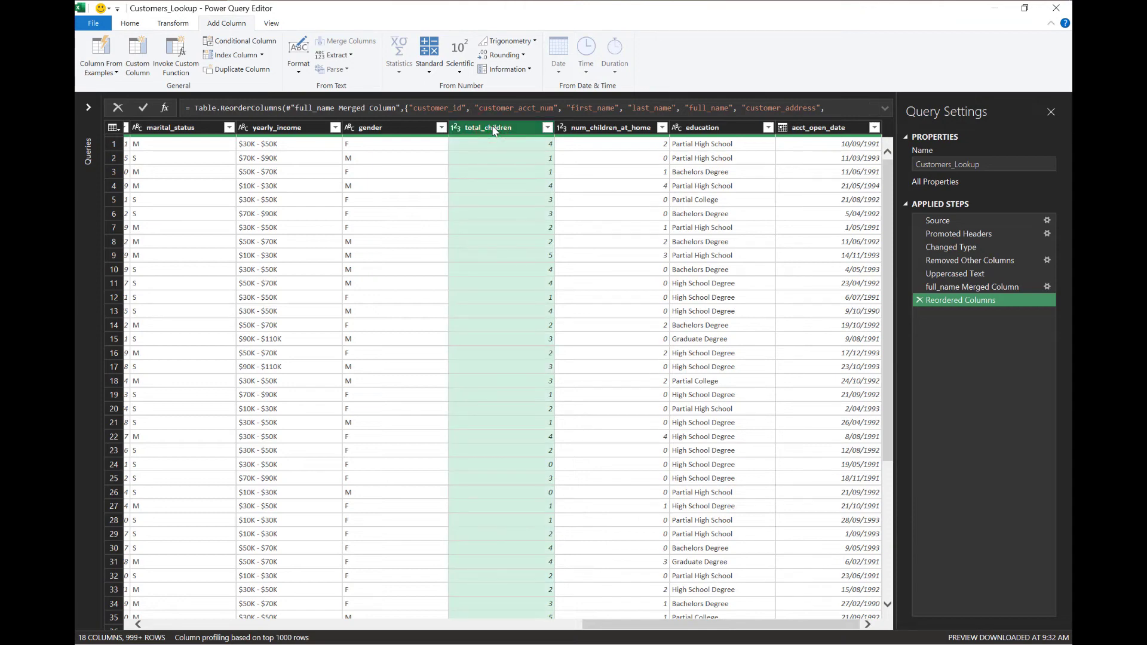
left_click(529, 70)
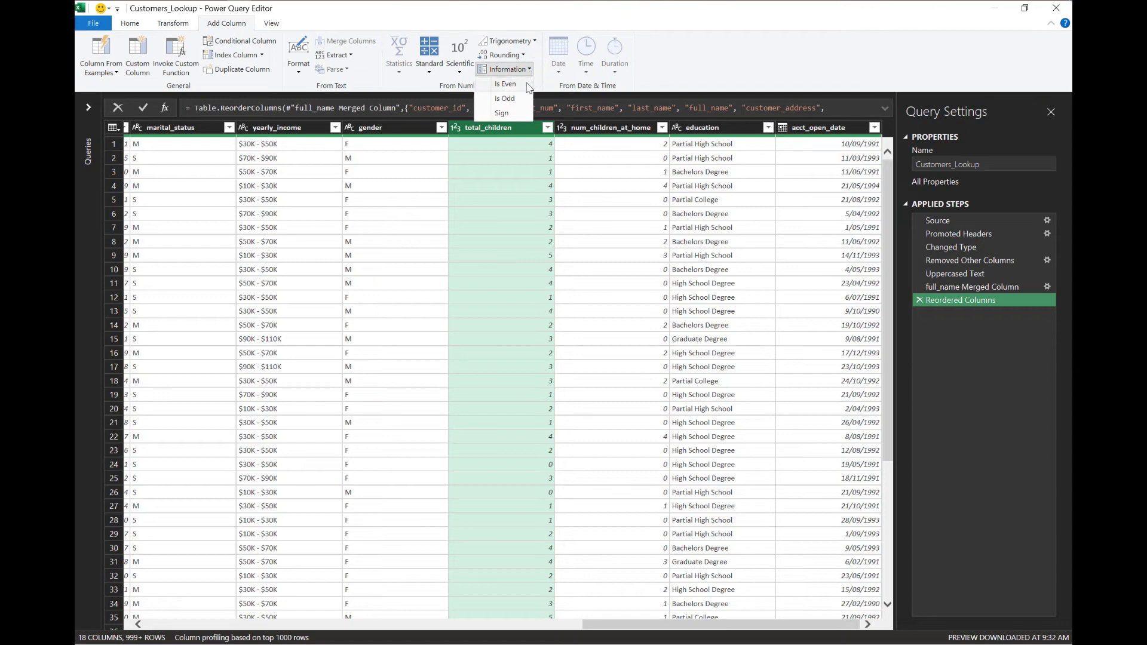
left_click(526, 84)
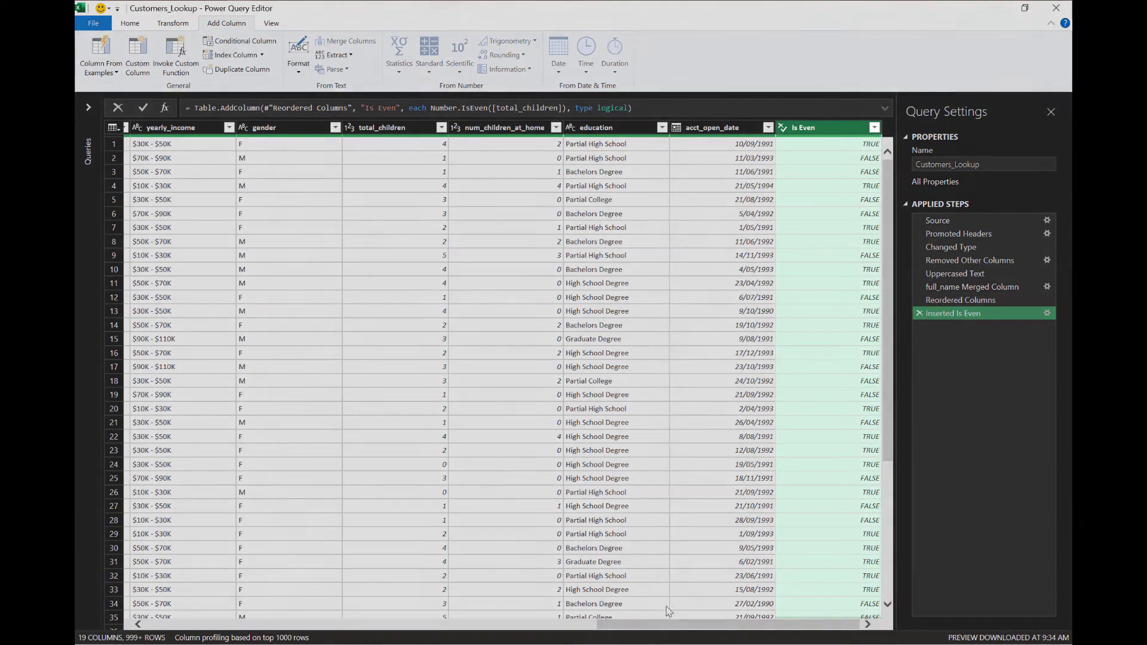
Rename the new Is Even column as is_even
left_click_drag(672, 621, 735, 621)
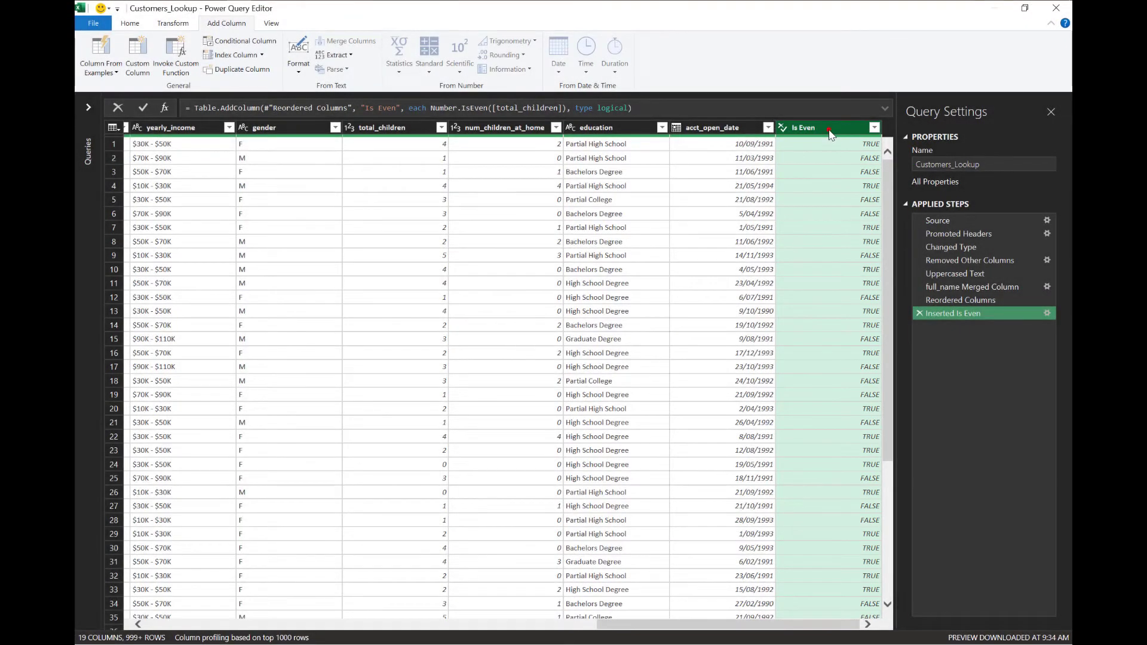
double_click(829, 128)
type("is")
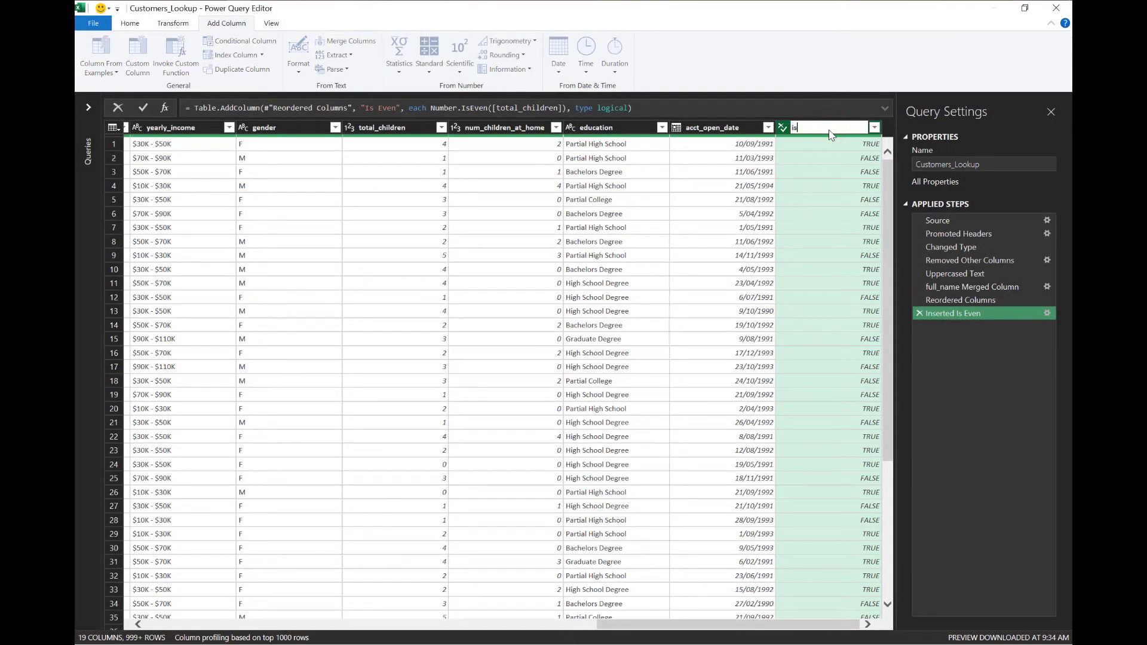
type("_even")
key("Return")
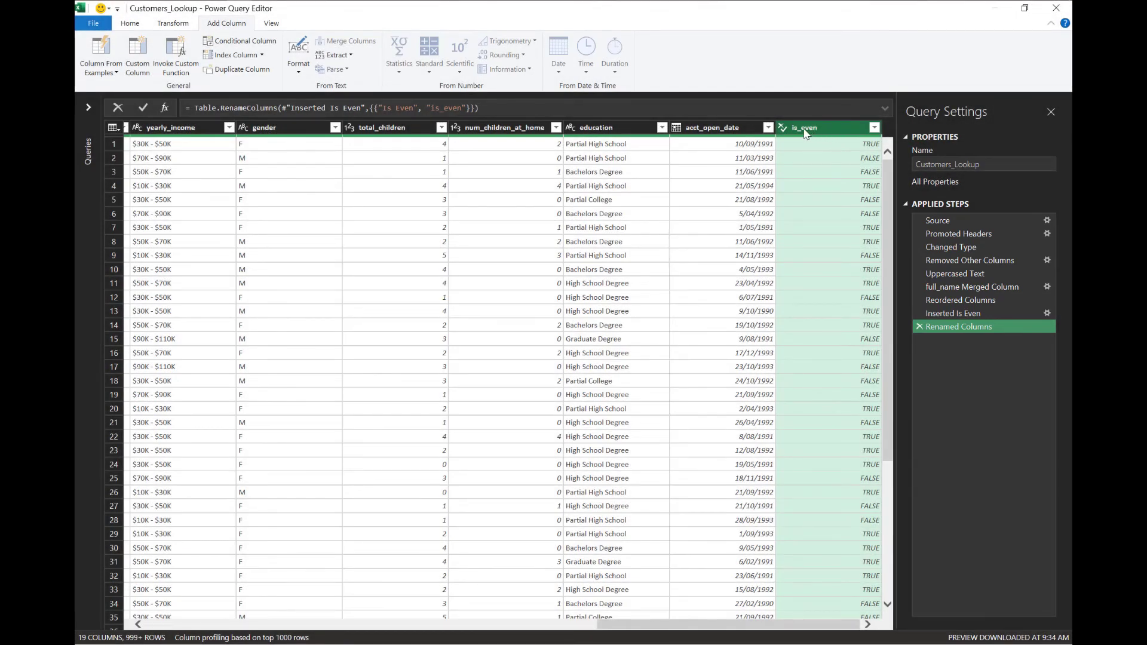
Examine the data type options of the is_even column without changing its type
left_click(781, 128)
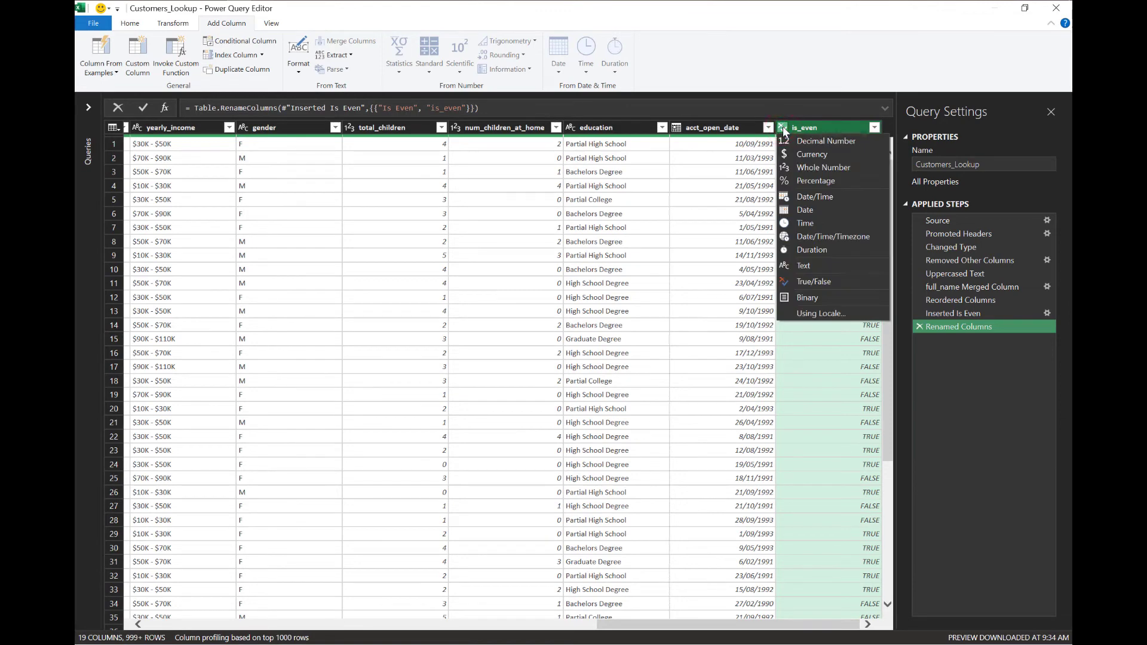
left_click(783, 130)
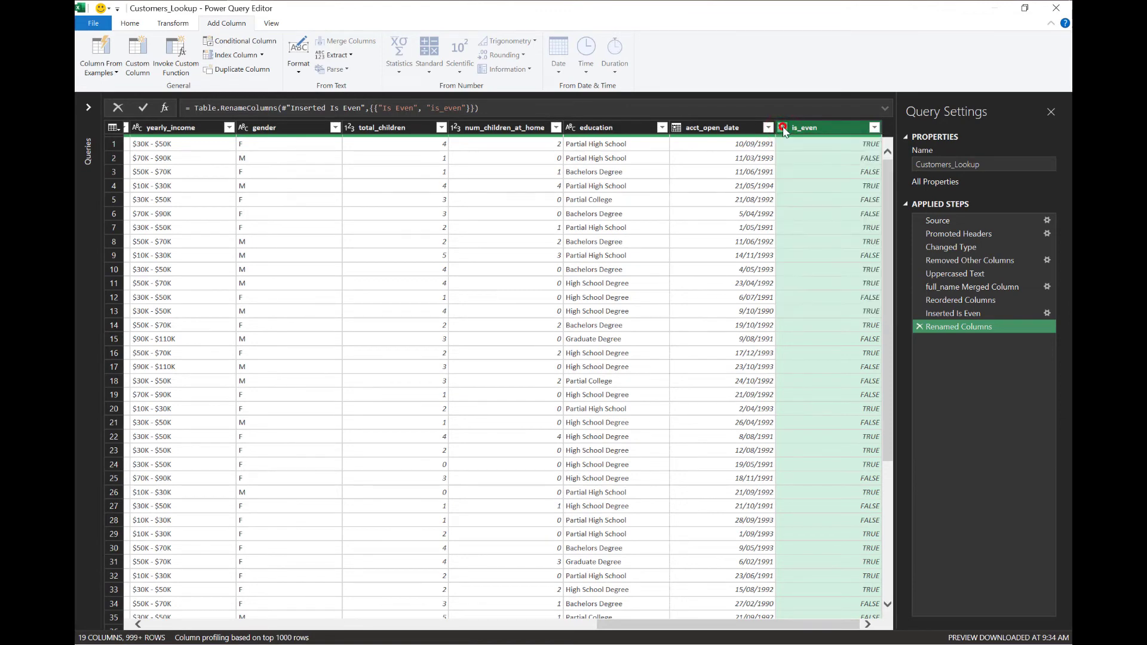
left_click(782, 129)
left_click(776, 112)
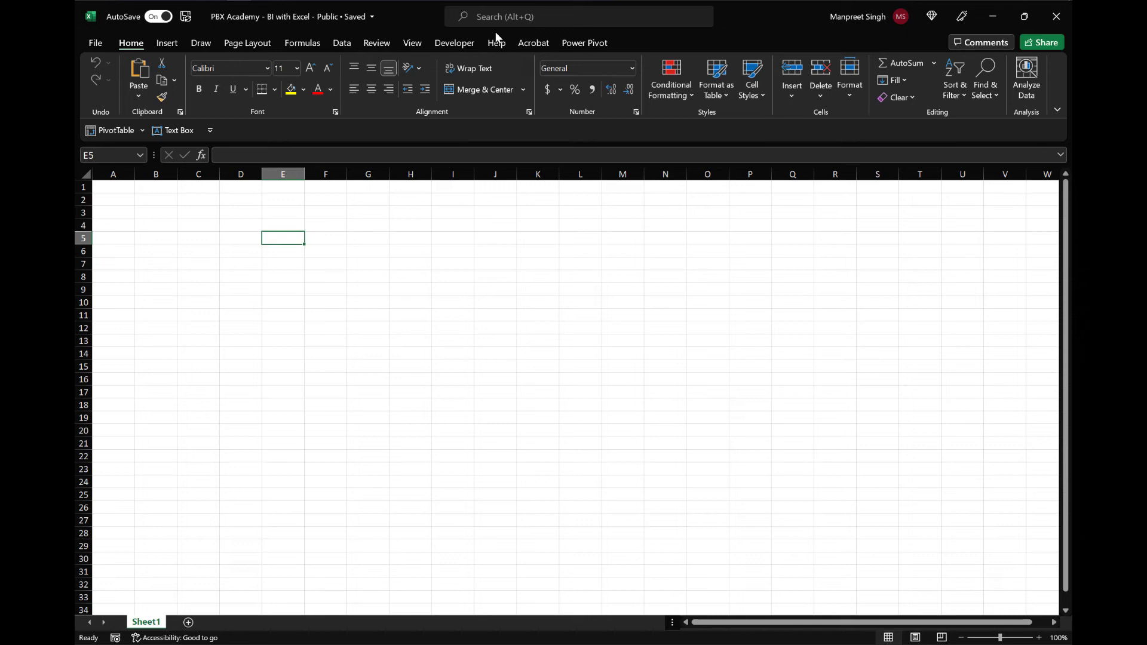
Import the Products CSV file from the Raw Data folder and open it for transforming in the Power Query Editor
left_click(351, 46)
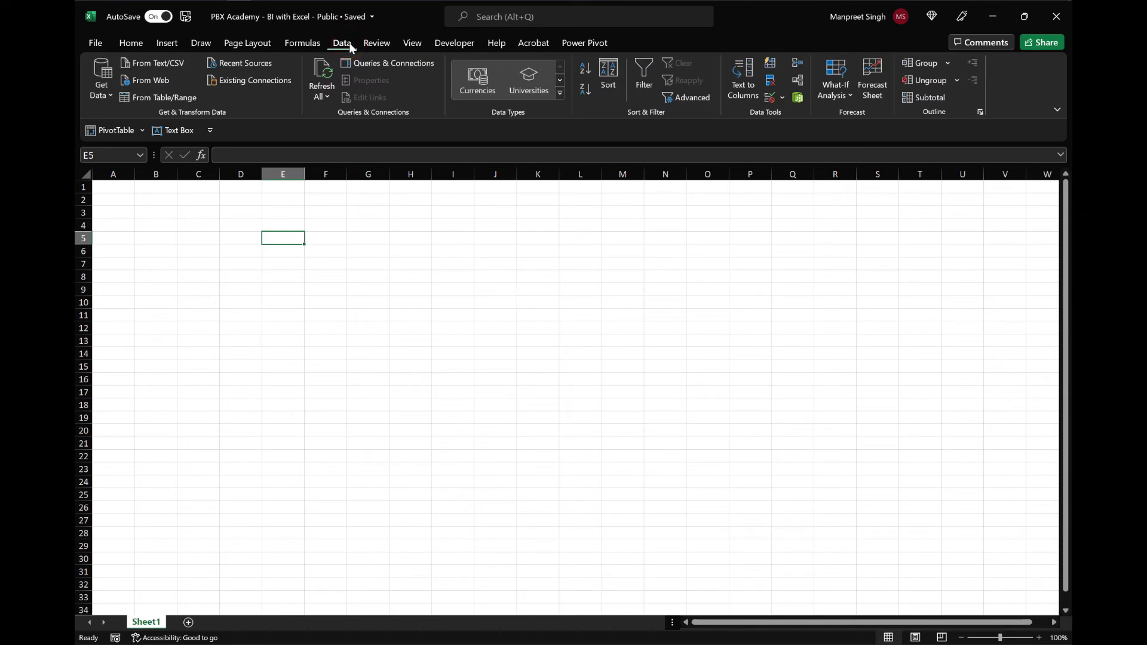
left_click(173, 68)
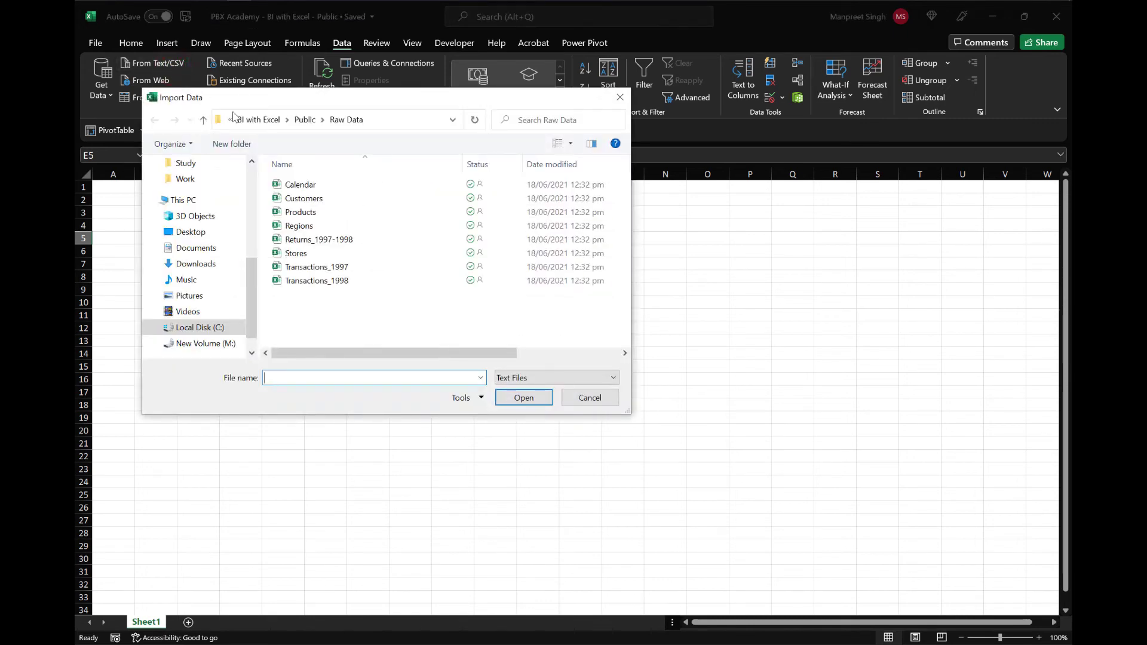
left_click(332, 213)
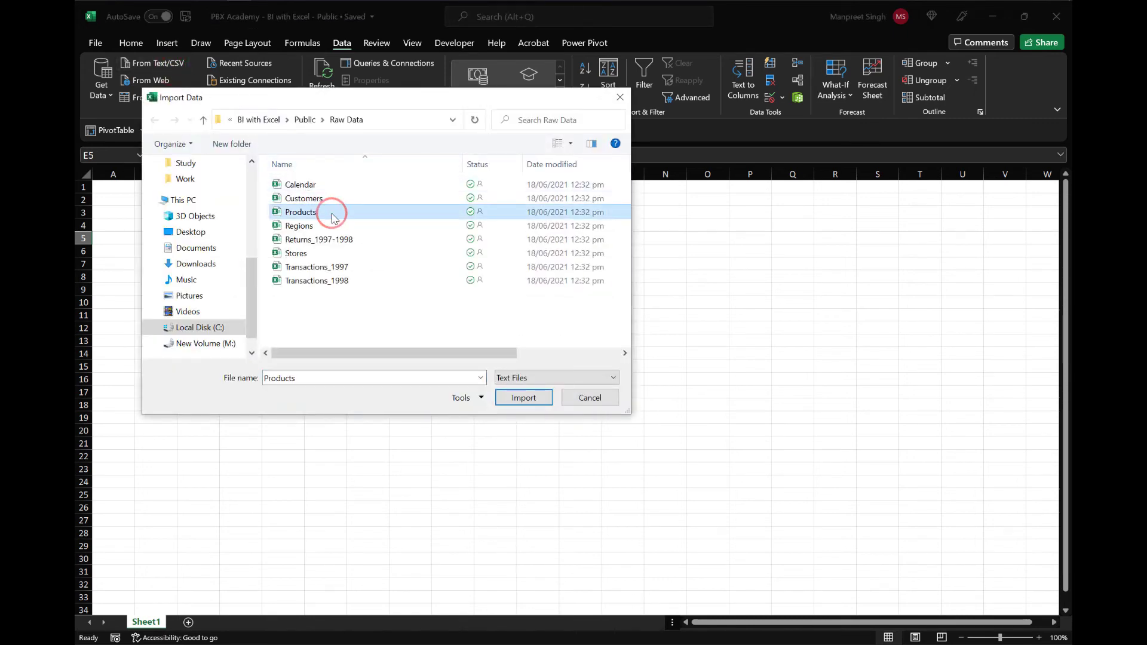
left_click(541, 397)
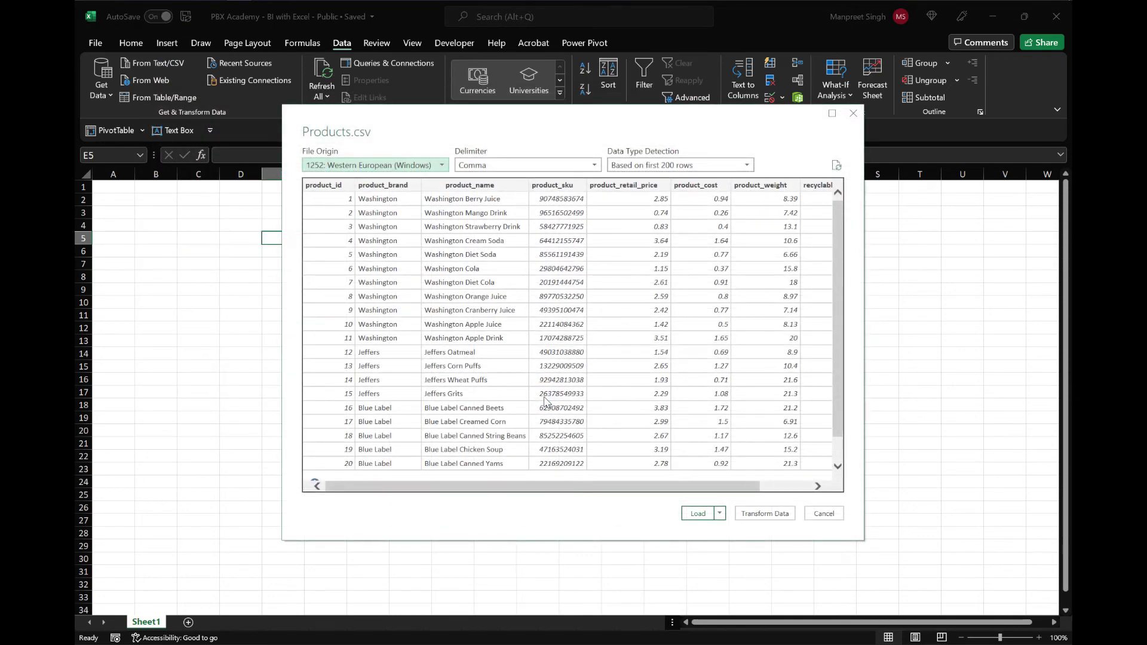
left_click(765, 515)
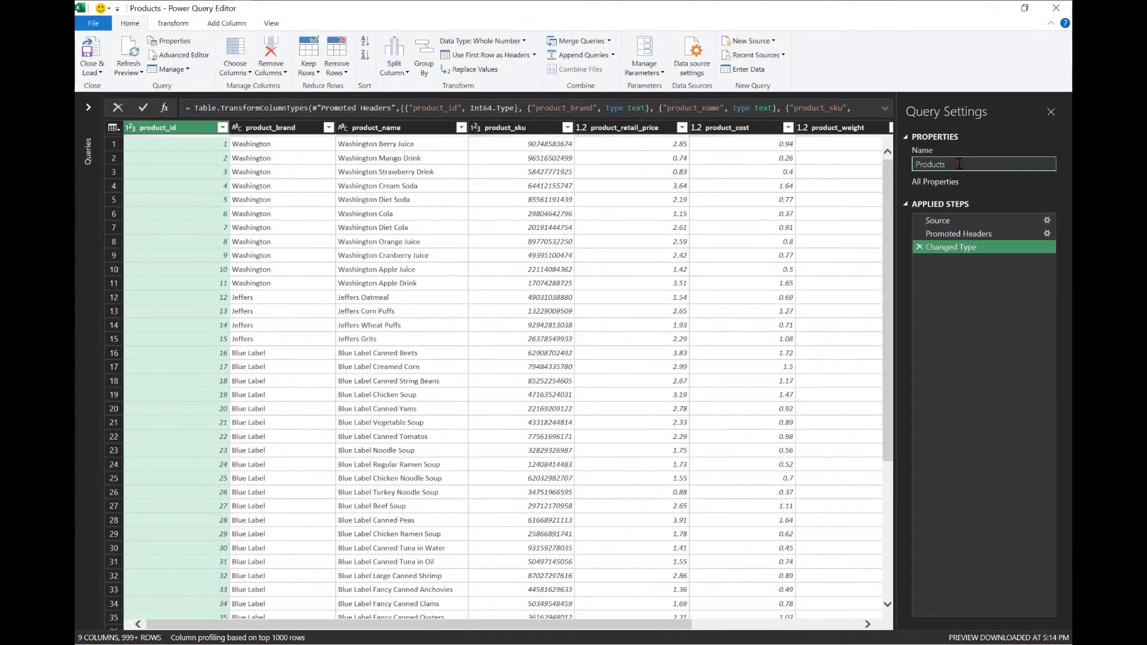
Rename the Products query as Products_Lookup
left_click(958, 164)
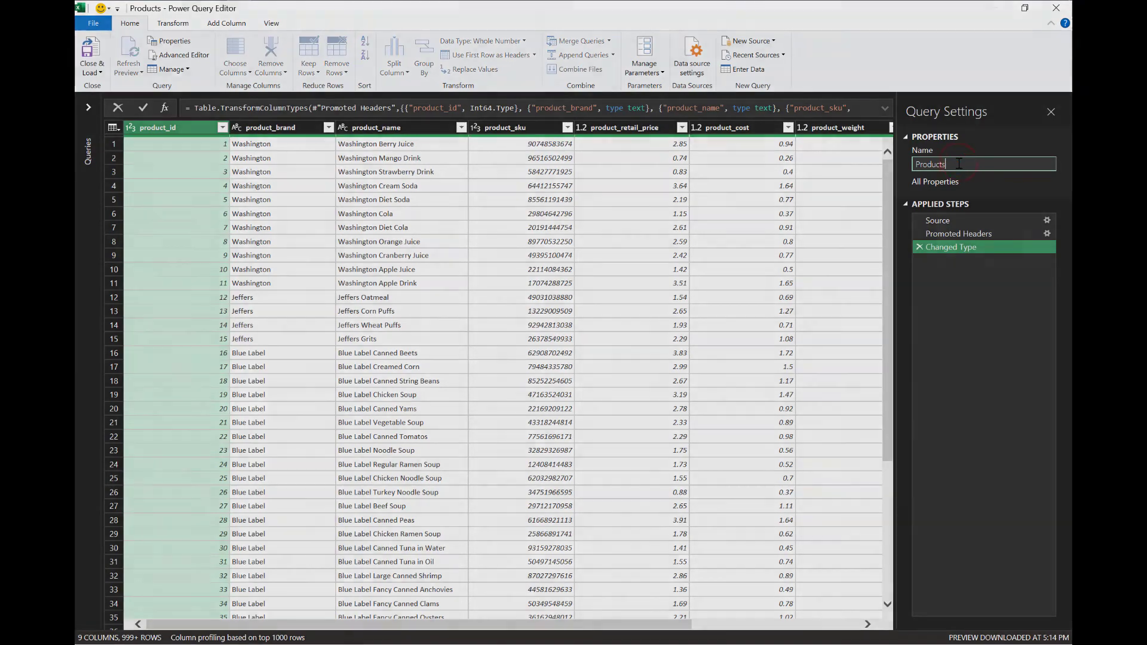
type("_Lookup")
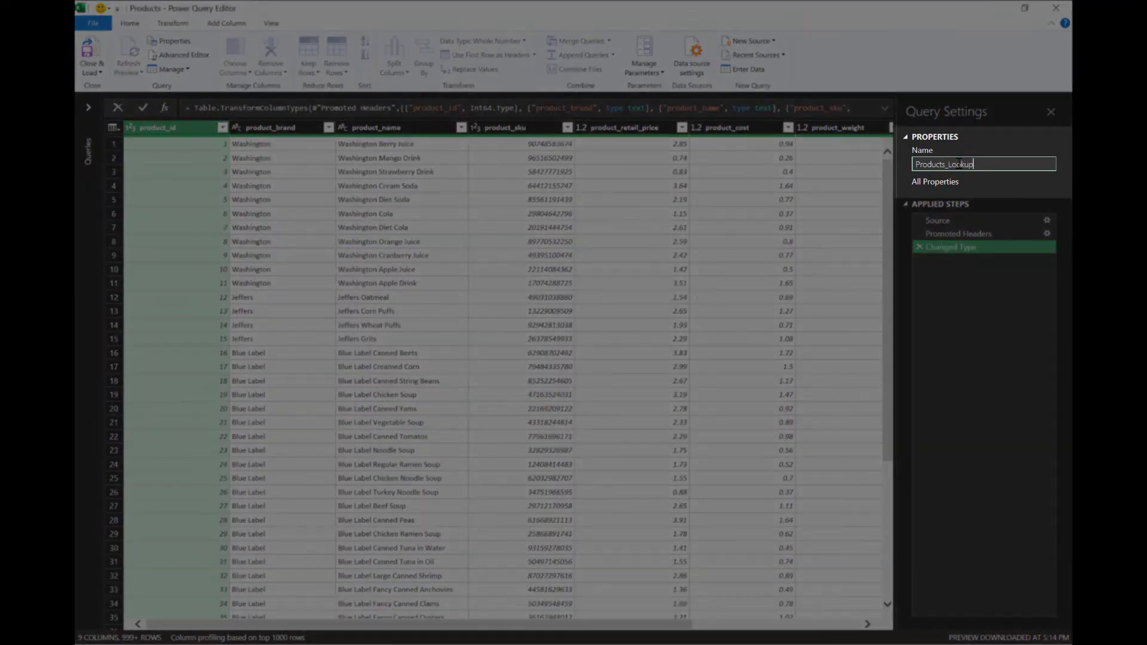
key("Return")
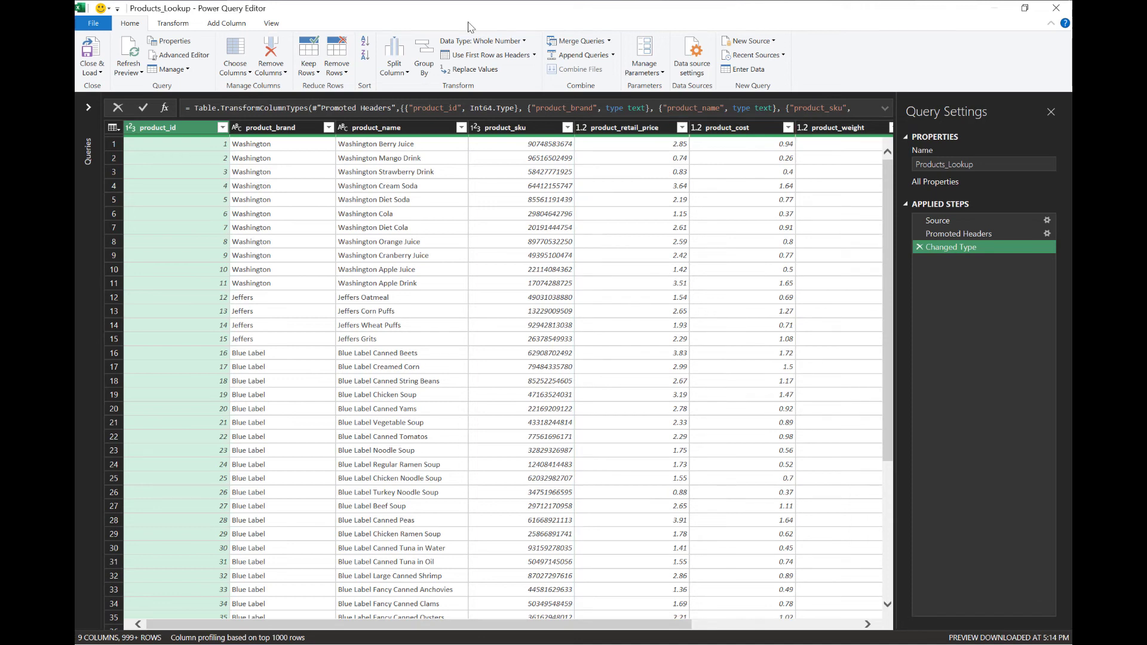
Change the product_sku column's data type to Text, replacing the current type conversion
left_click(479, 132)
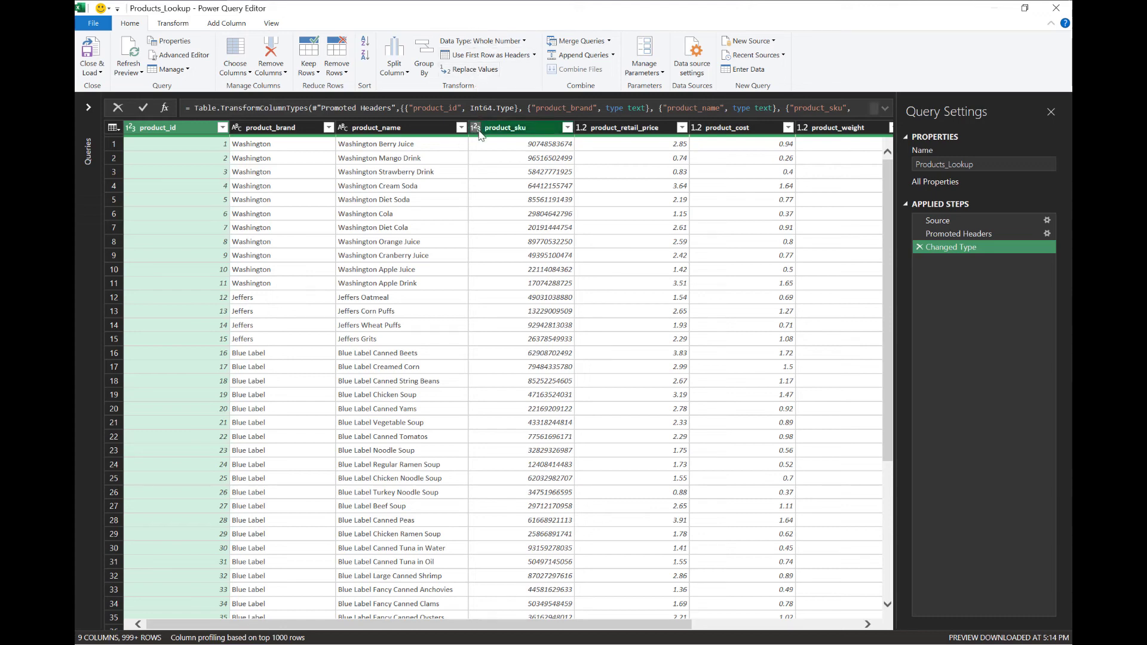
left_click(476, 129)
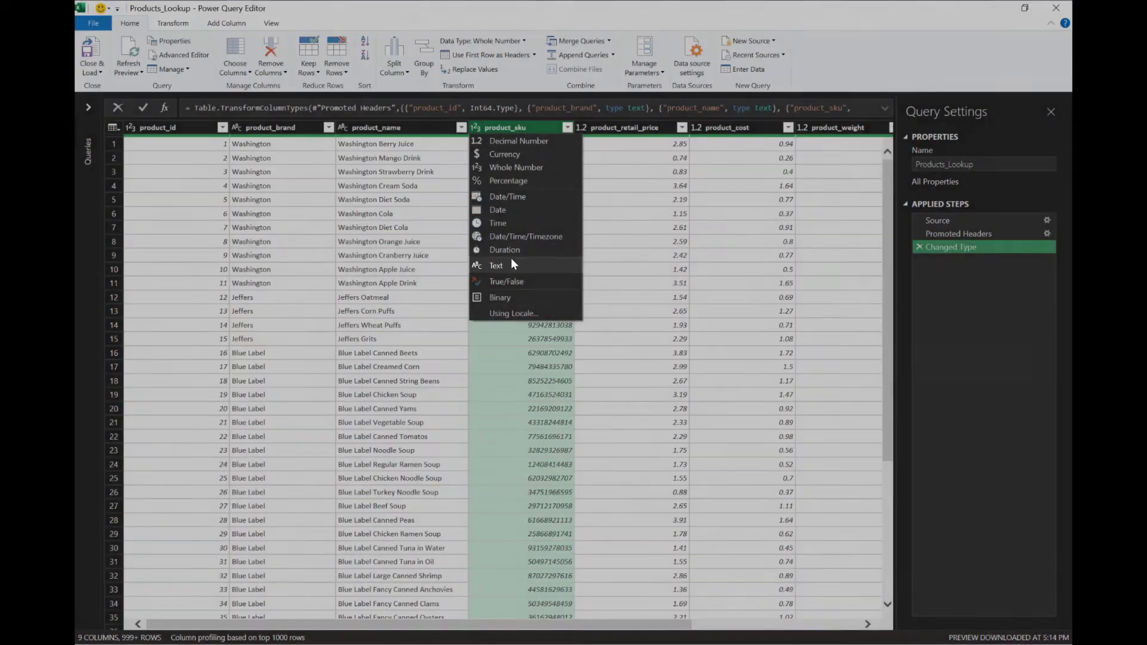
left_click(513, 264)
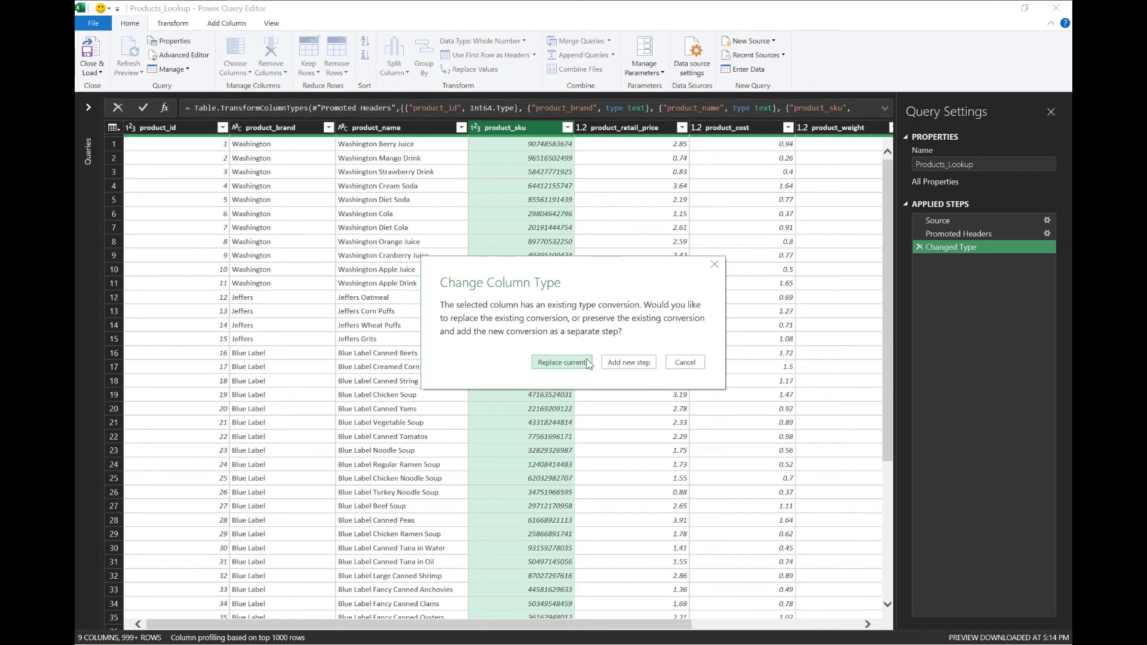
left_click(562, 362)
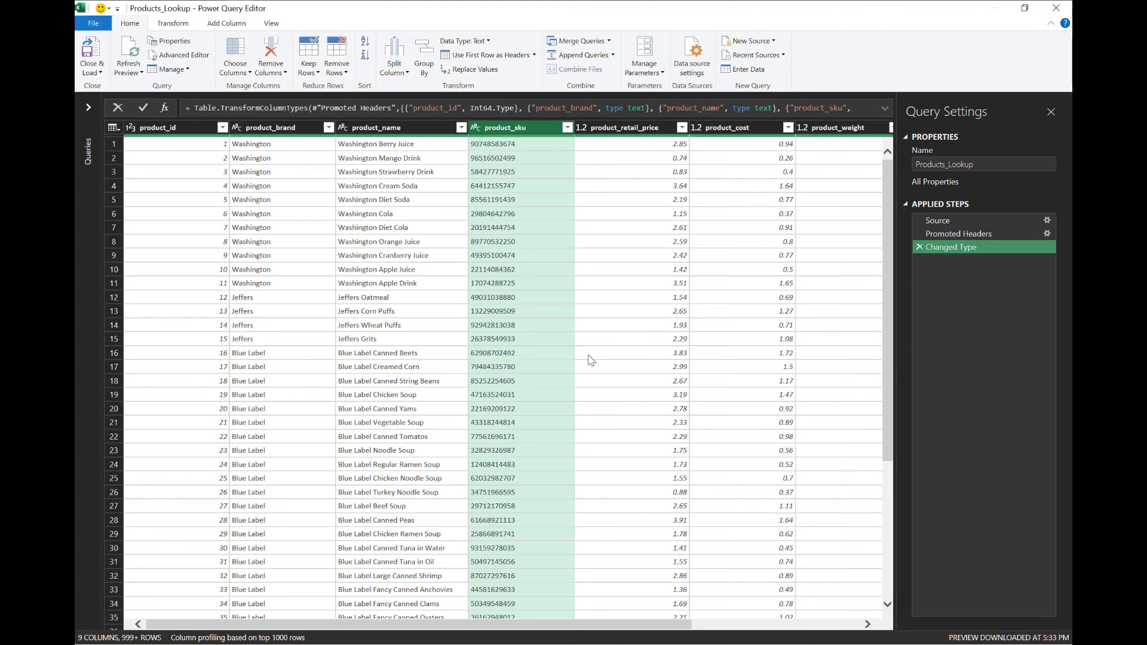
Change the product_retail_price column's data type to Currency, replacing the current type conversion
left_click(583, 127)
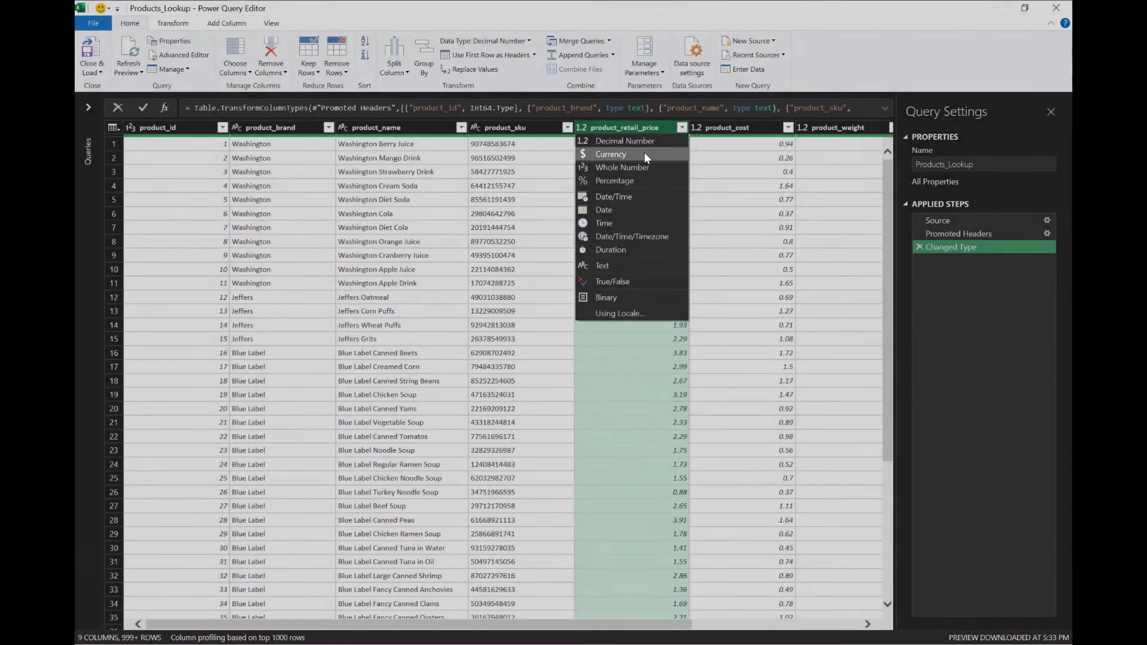
left_click(643, 153)
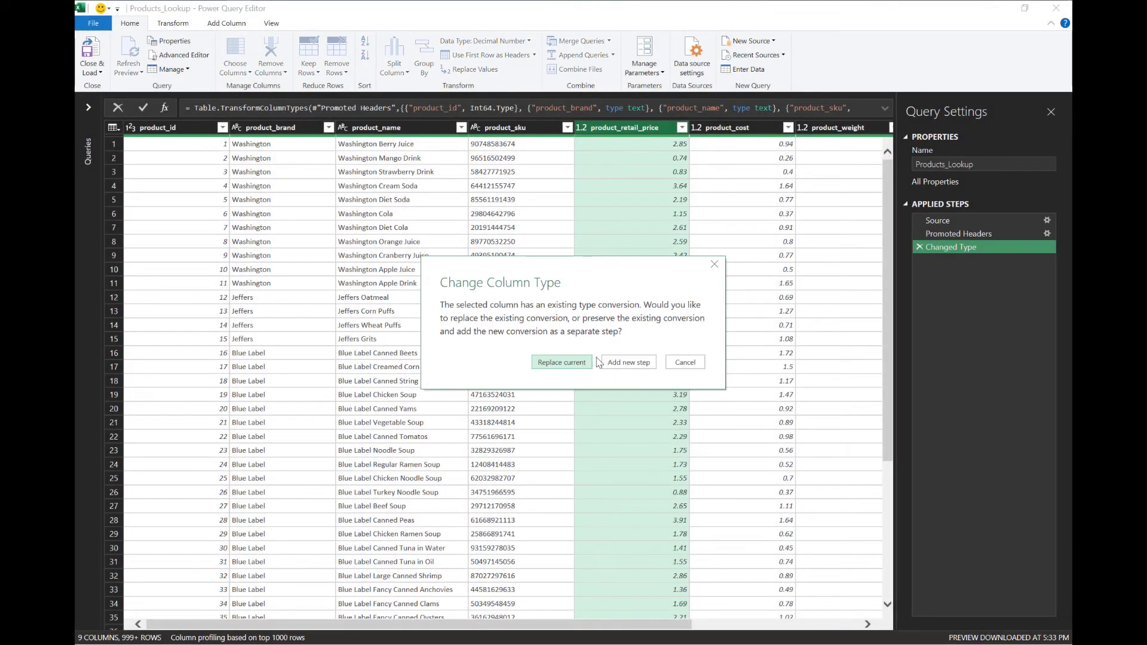
left_click(588, 362)
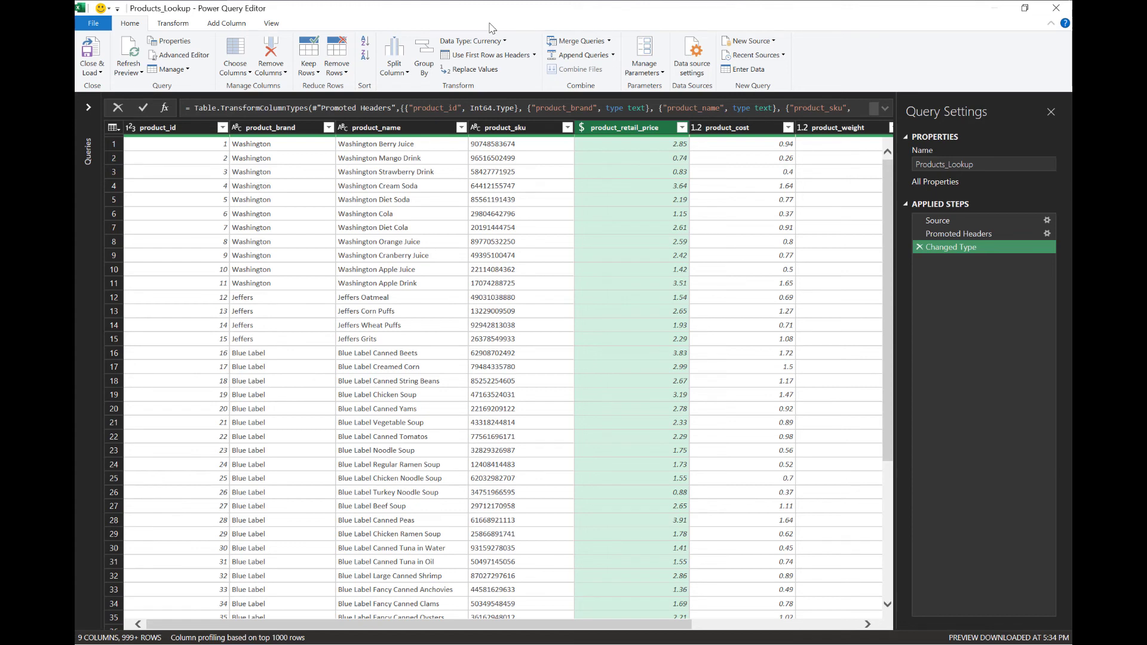
Calculate the maximum of the product_cost column, and remove that calculation from the query's applied steps
left_click(722, 129)
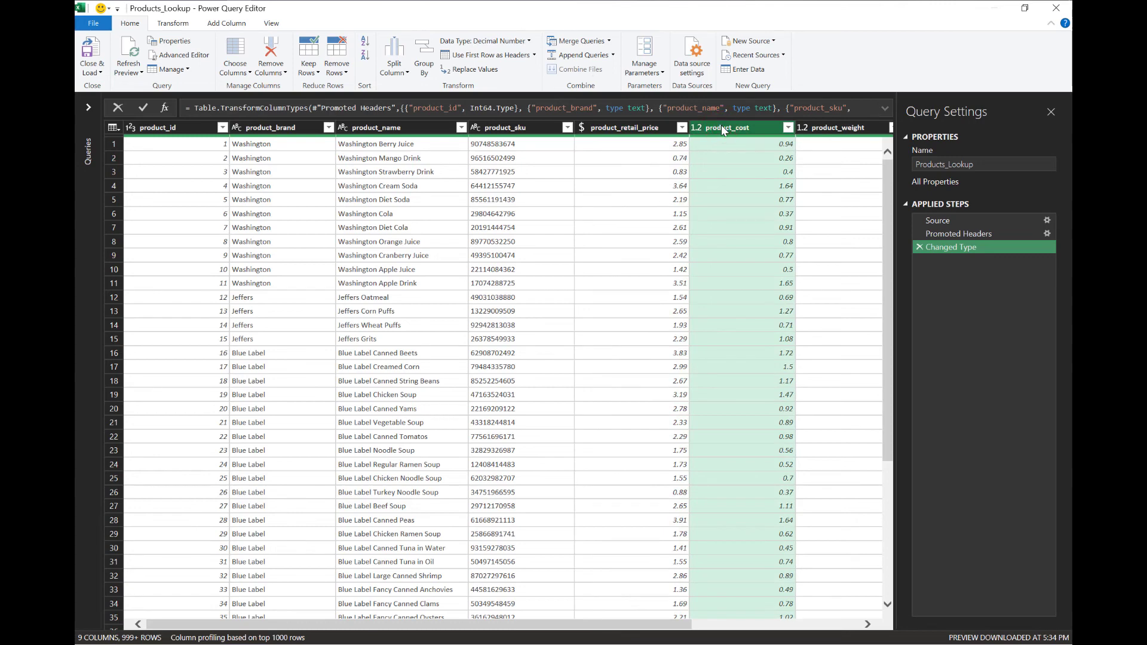
left_click(173, 22)
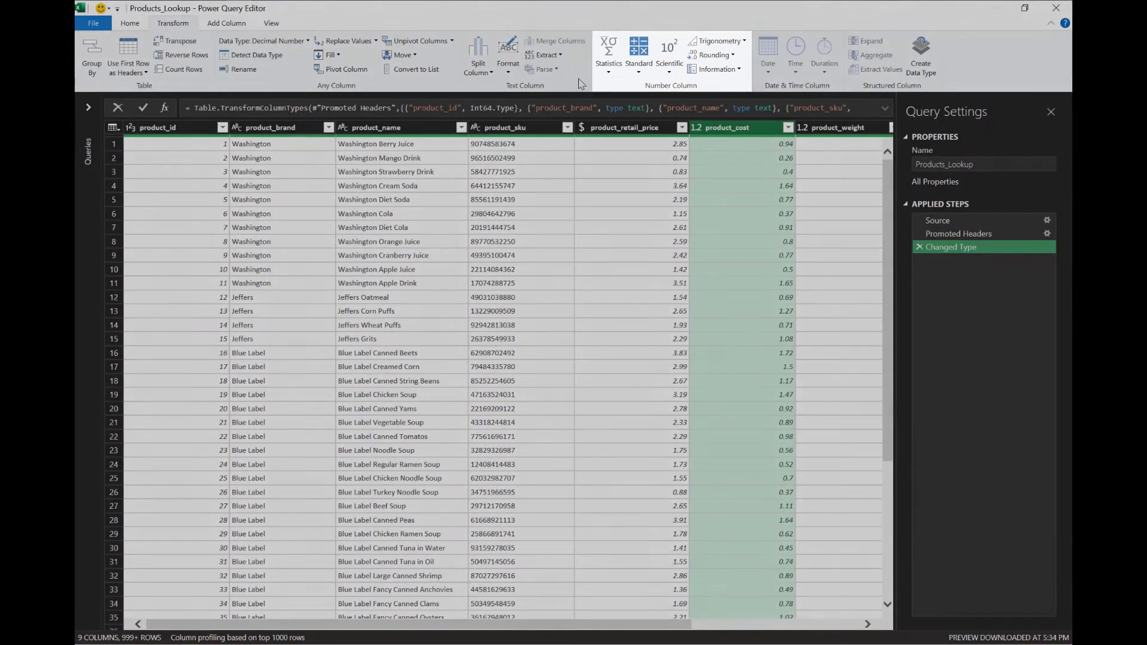
left_click(600, 73)
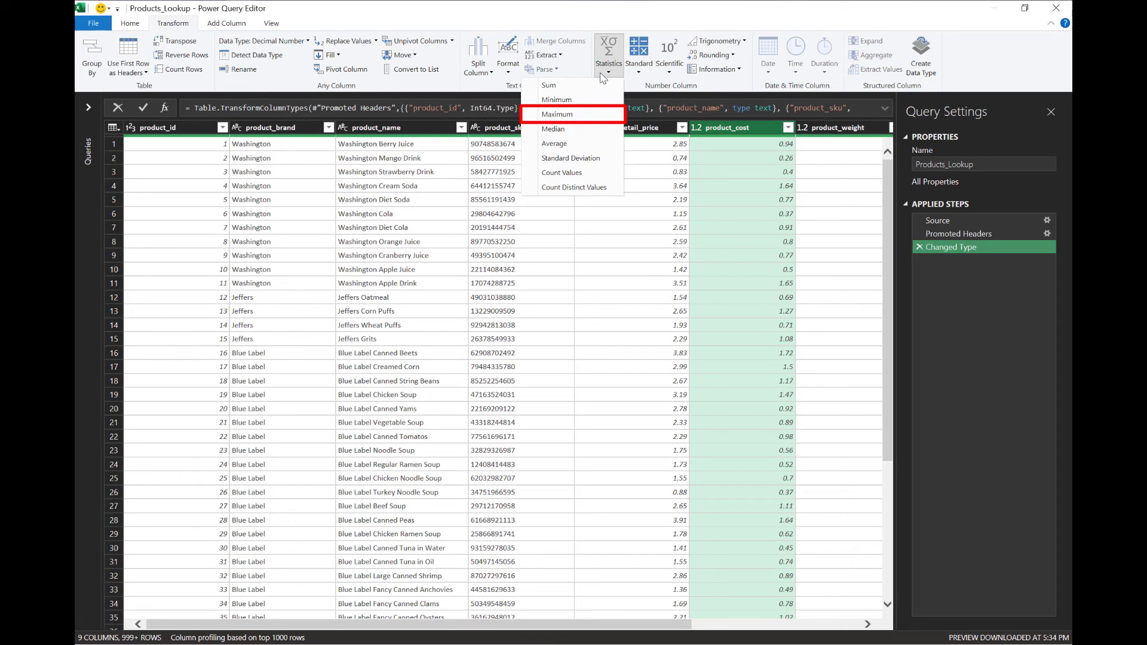
left_click(592, 114)
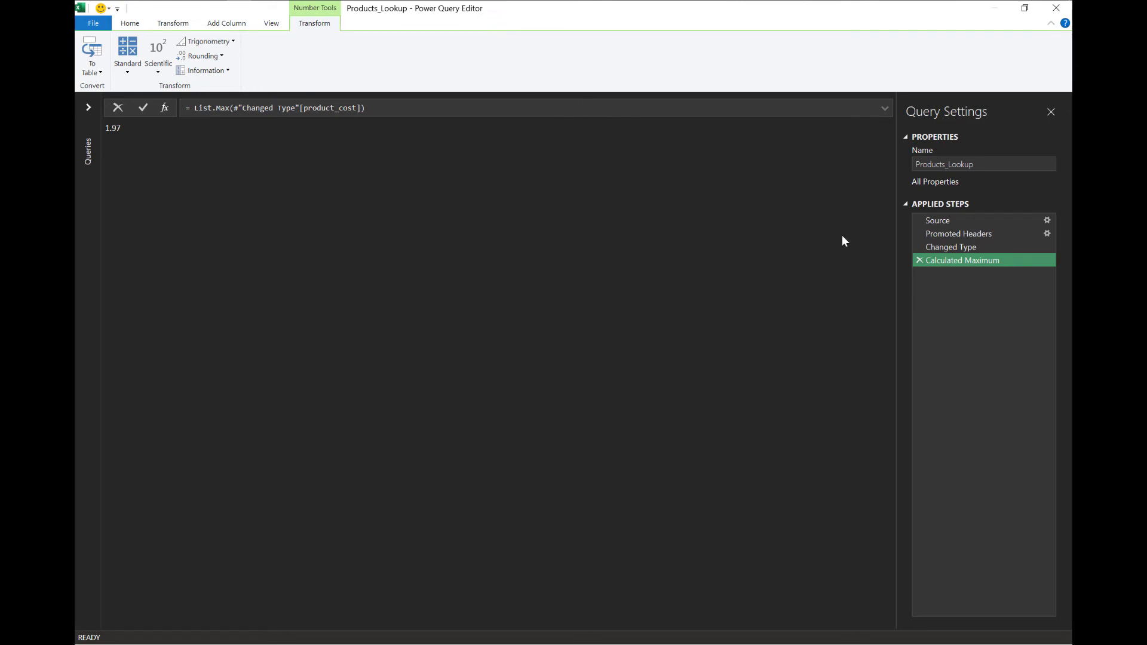
left_click(918, 260)
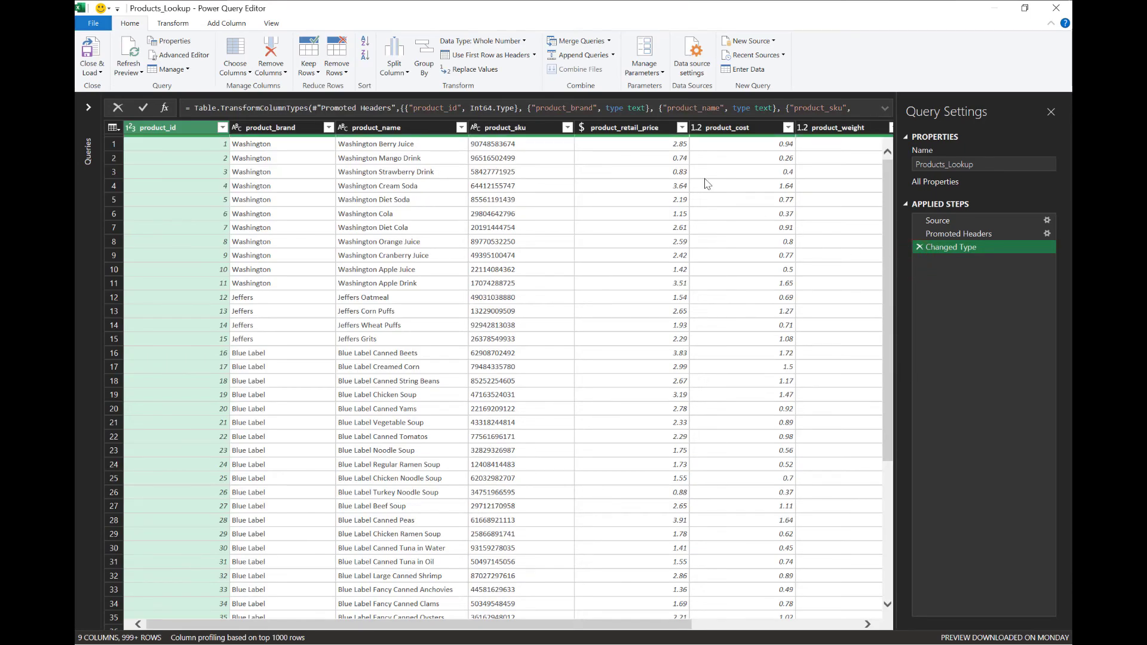
Add a new column that multiplies the product_retail_price values by 0.8
left_click(634, 129)
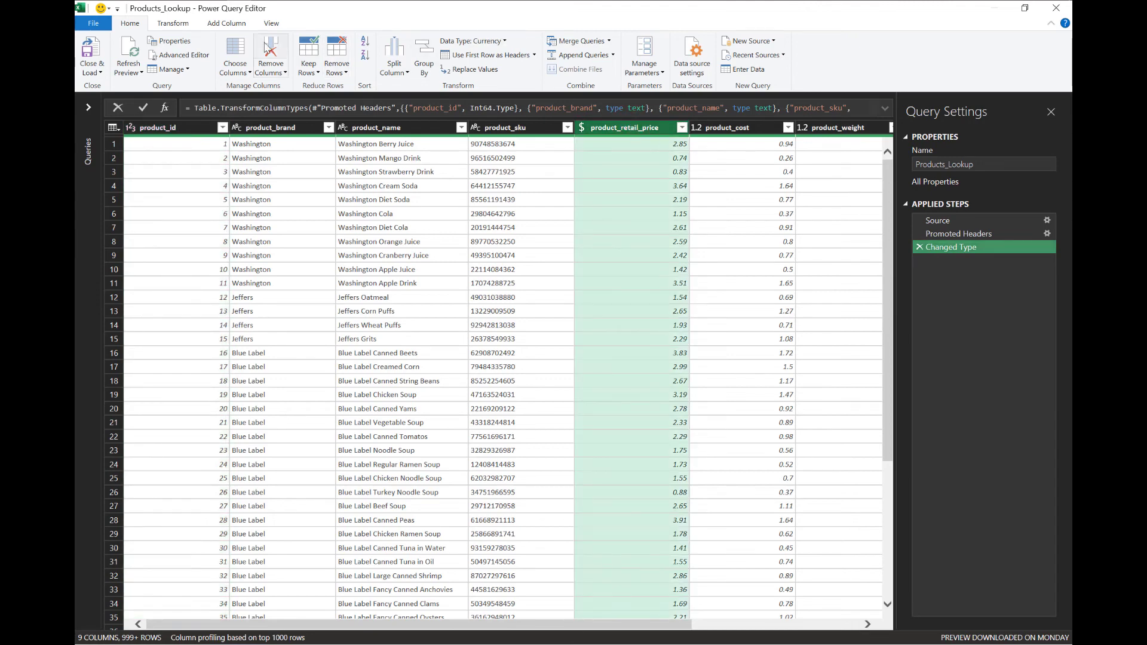
left_click(231, 24)
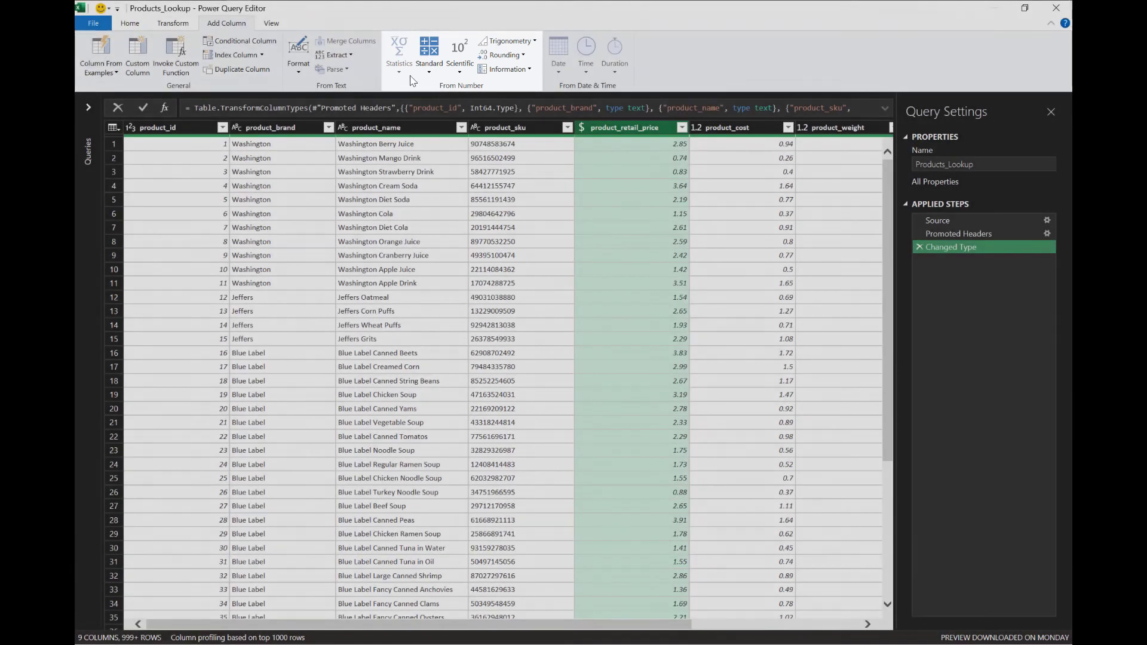
left_click(440, 74)
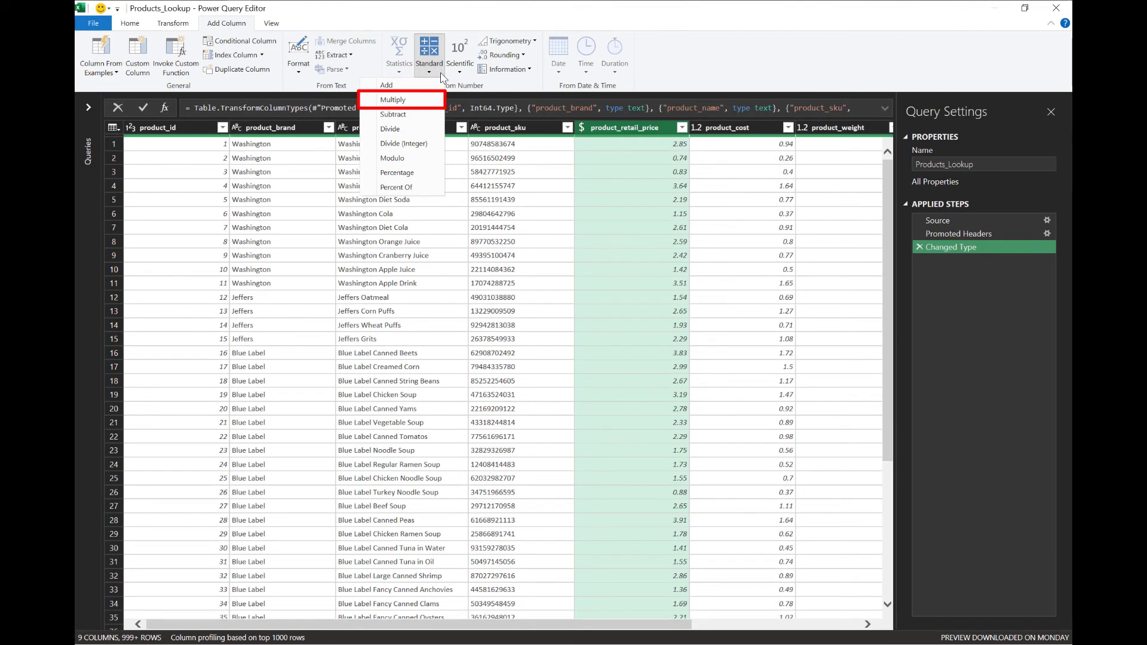
left_click(425, 99)
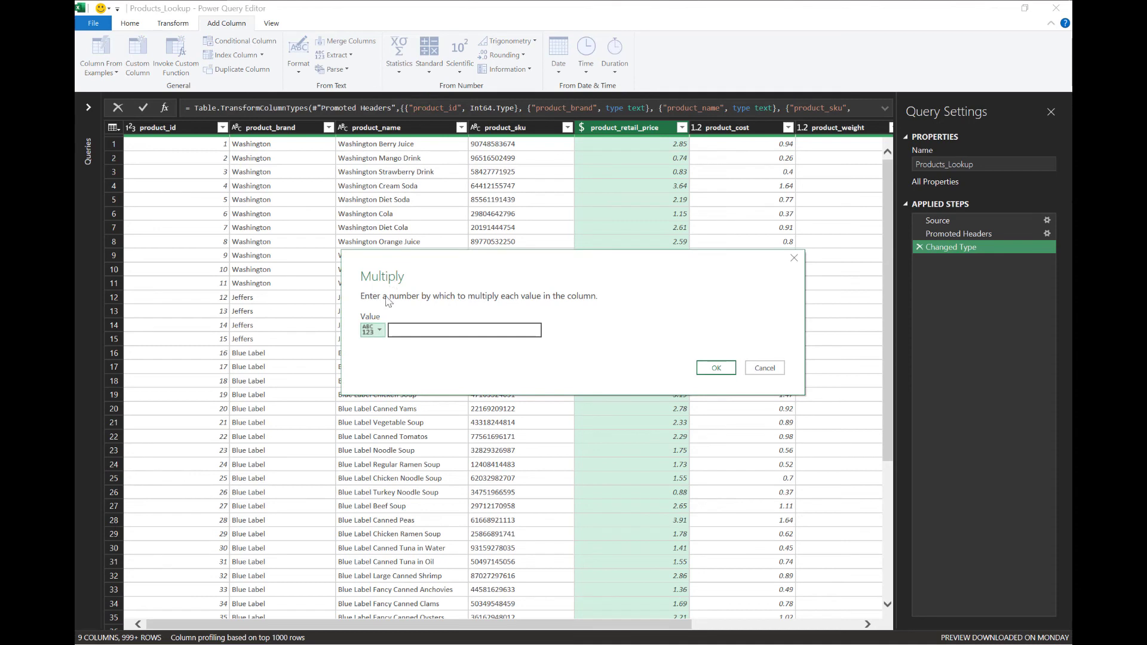
left_click(379, 330)
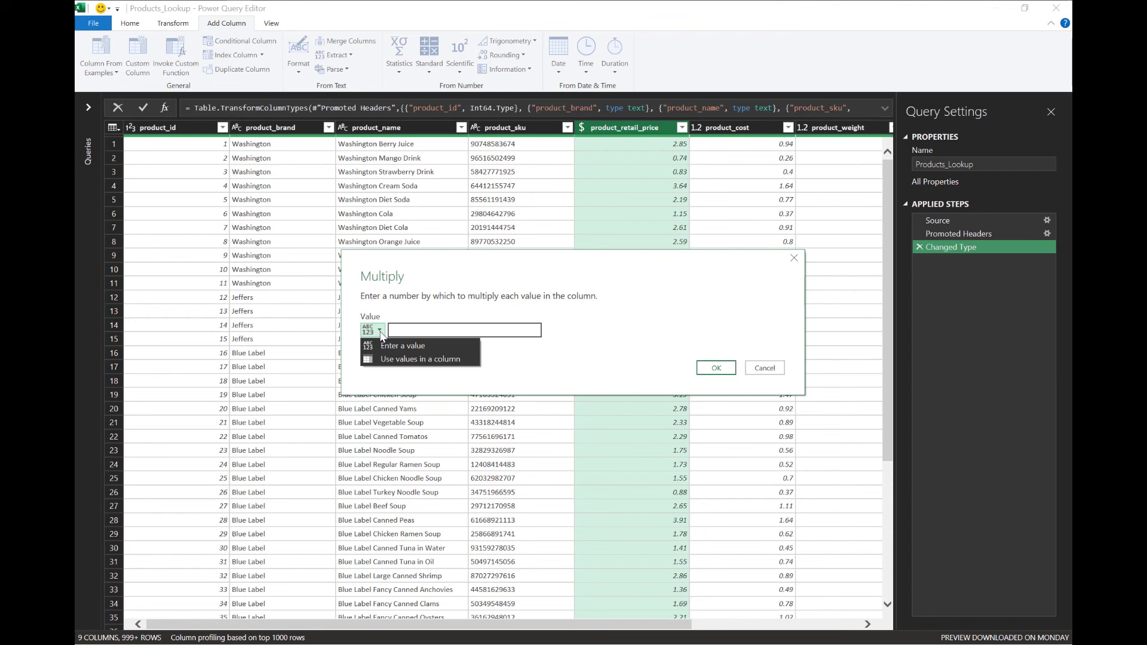
left_click(378, 345)
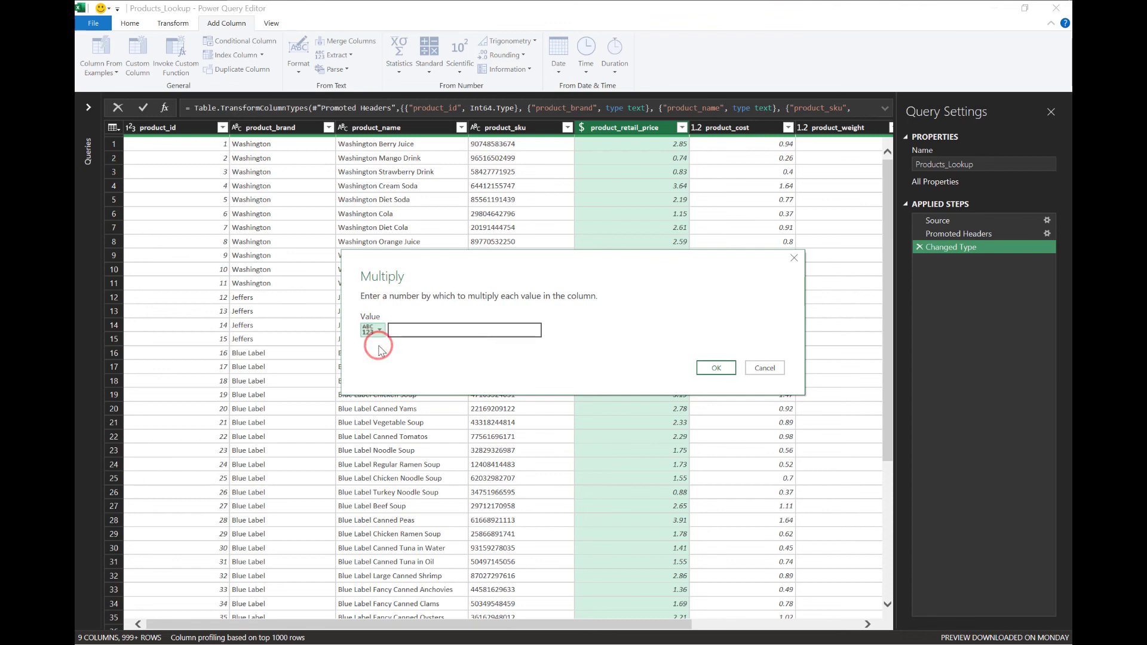
left_click(405, 330)
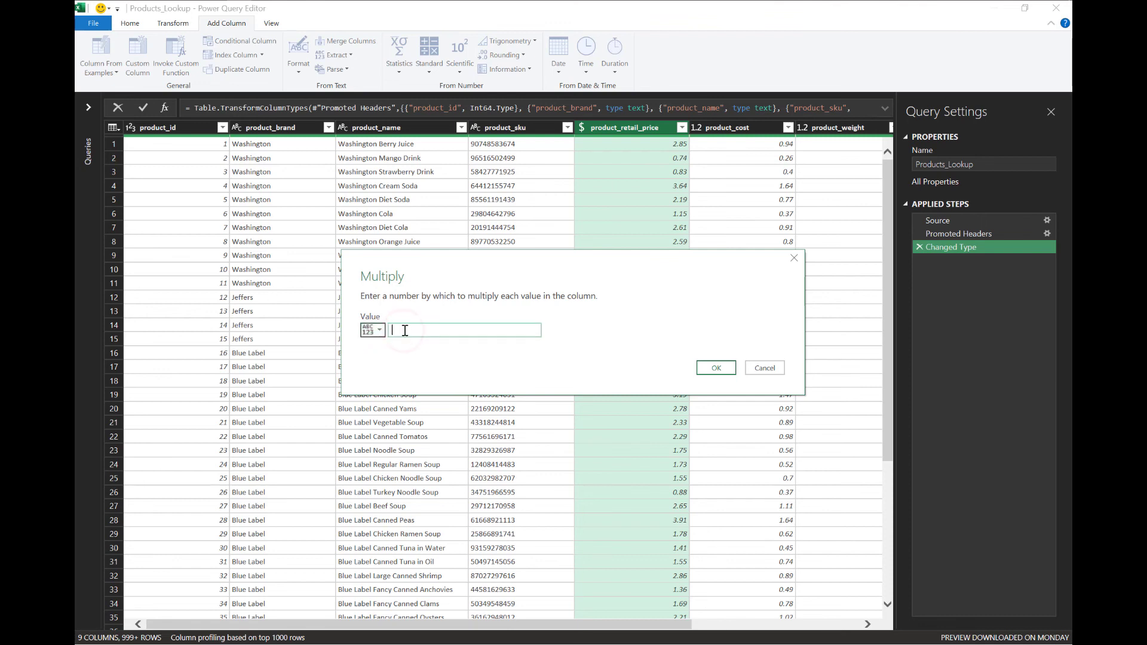
type("0.8")
left_click(722, 370)
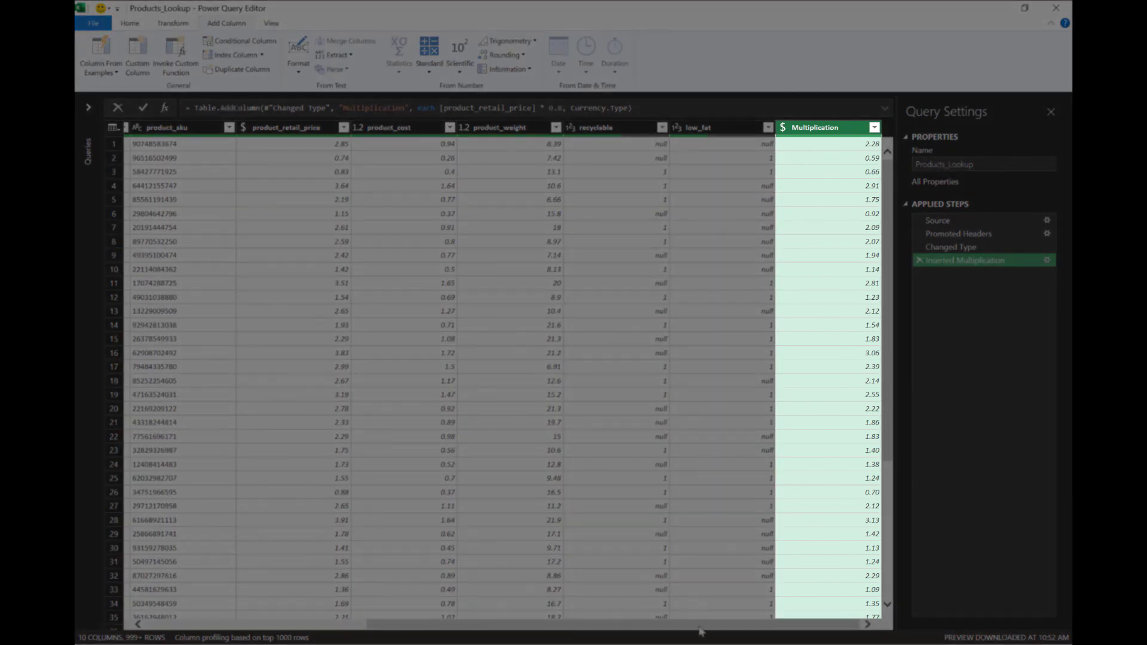
left_click_drag(698, 626, 728, 630)
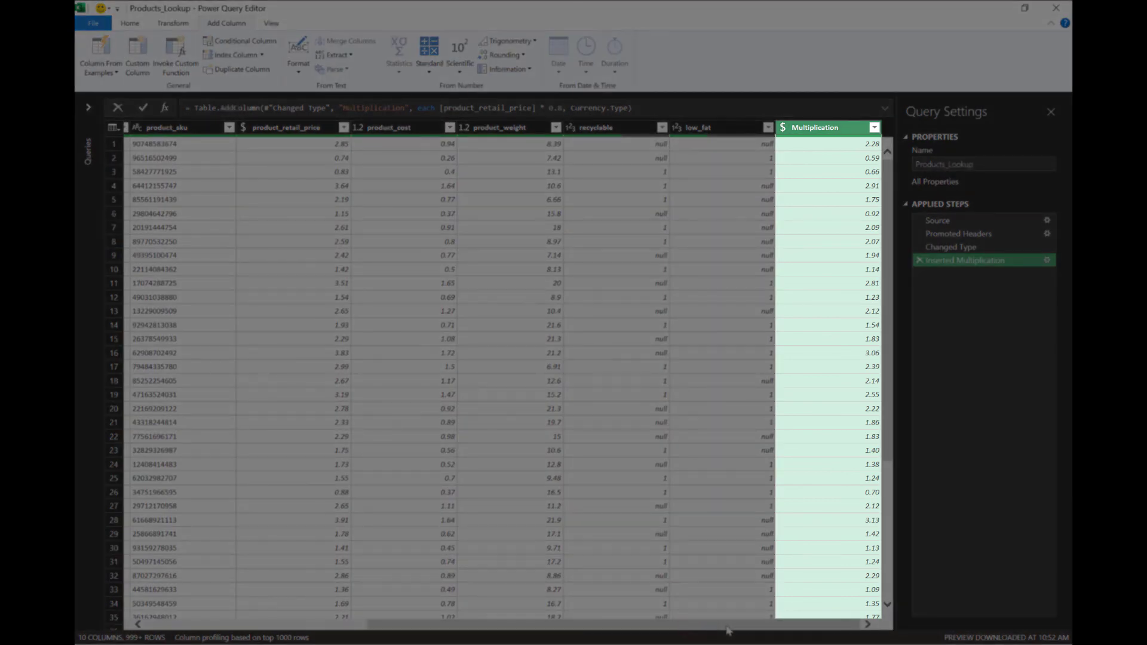